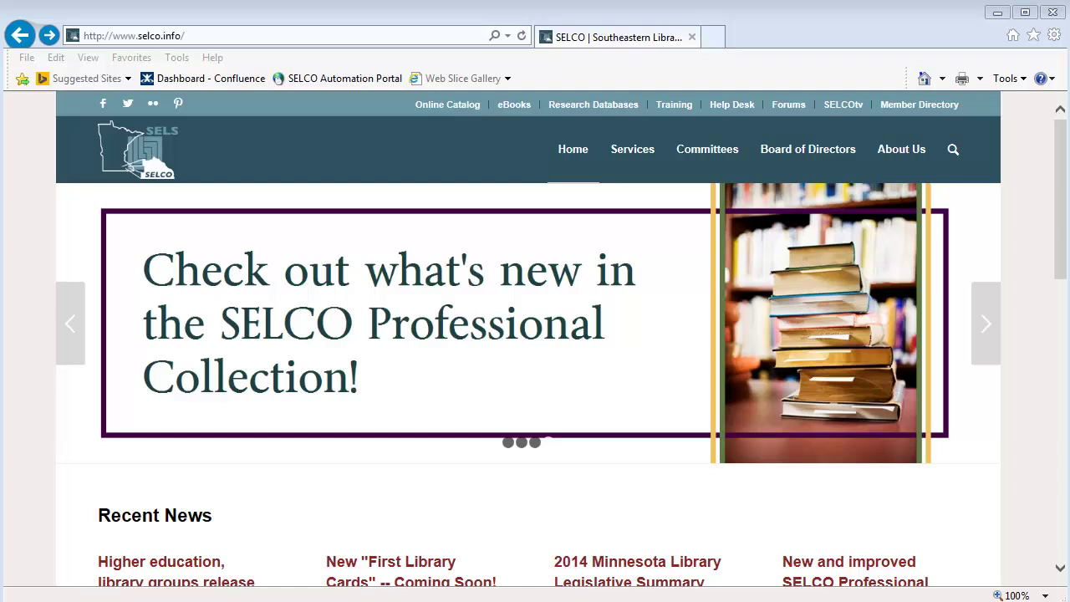
# Go to reports.selco.info and open the Horizon Reports login page
pyautogui.click(212, 35)
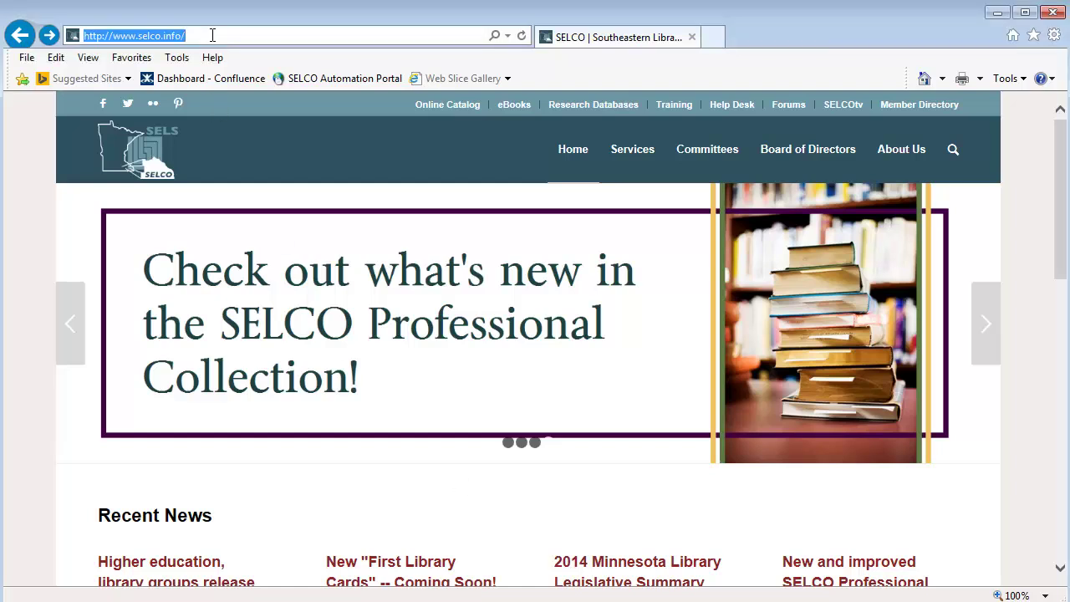
pyautogui.write('report')
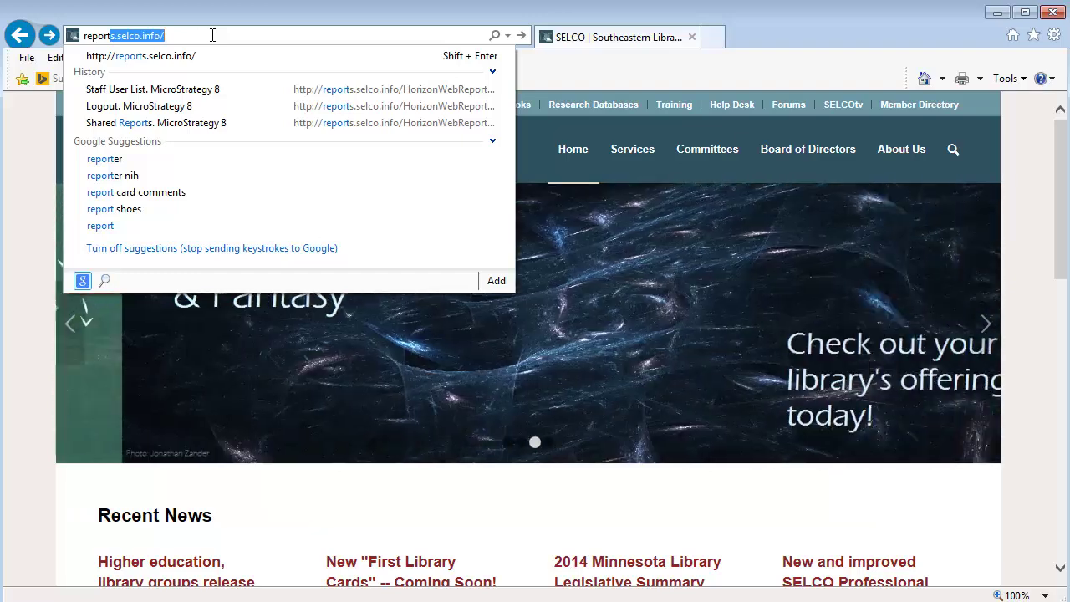
pyautogui.press('Return')
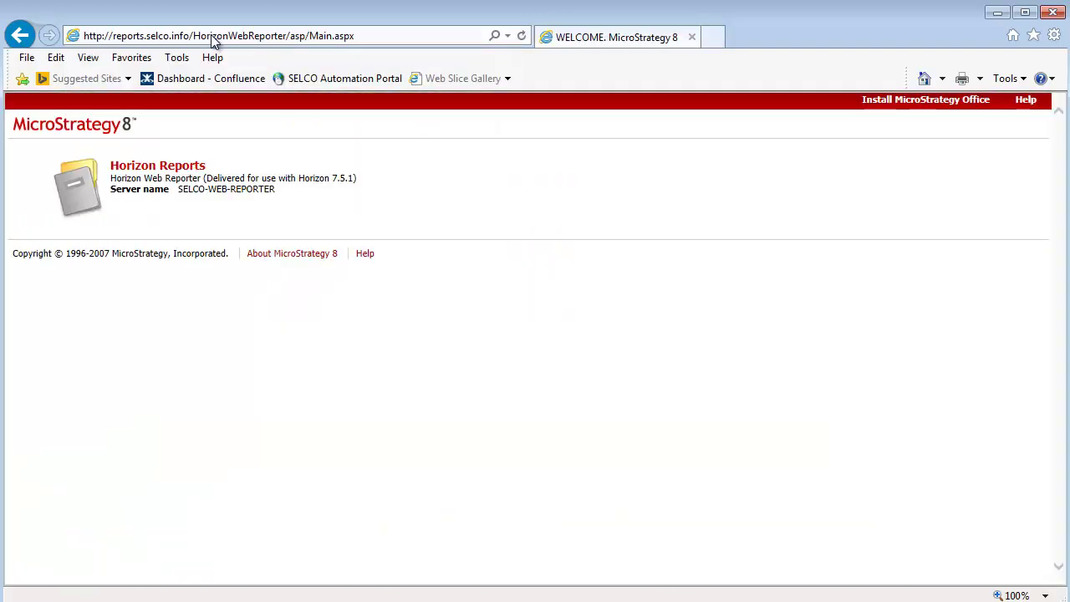
pyautogui.click(174, 166)
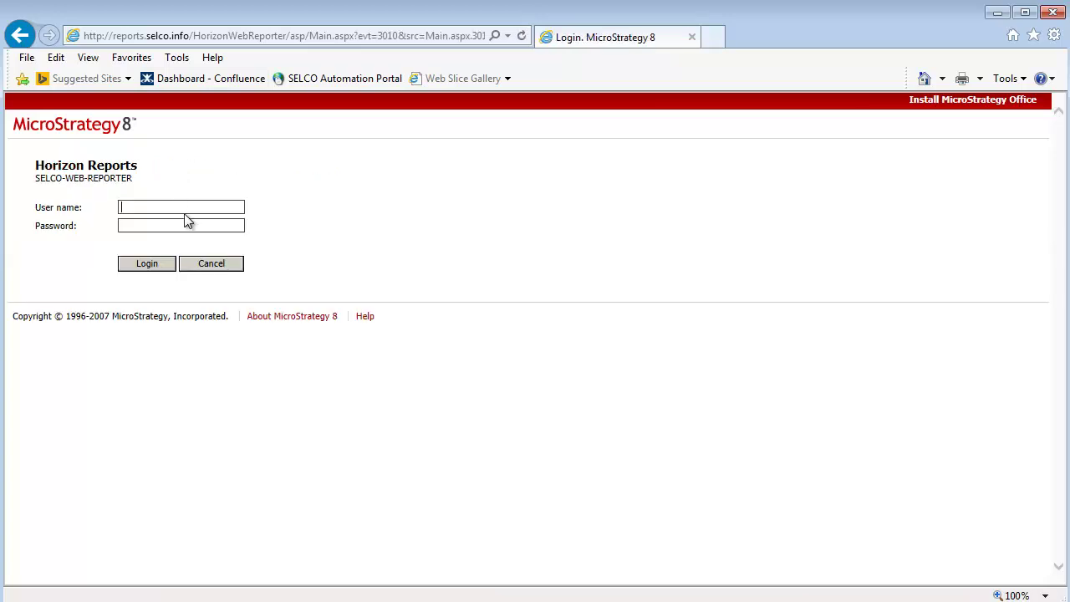
# Log in to Horizon Reports as school3 with the account password and dismiss the offer to store the password
pyautogui.write('school3')
pyautogui.press('Tab')
pyautogui.write('*********')
pyautogui.click(170, 262)
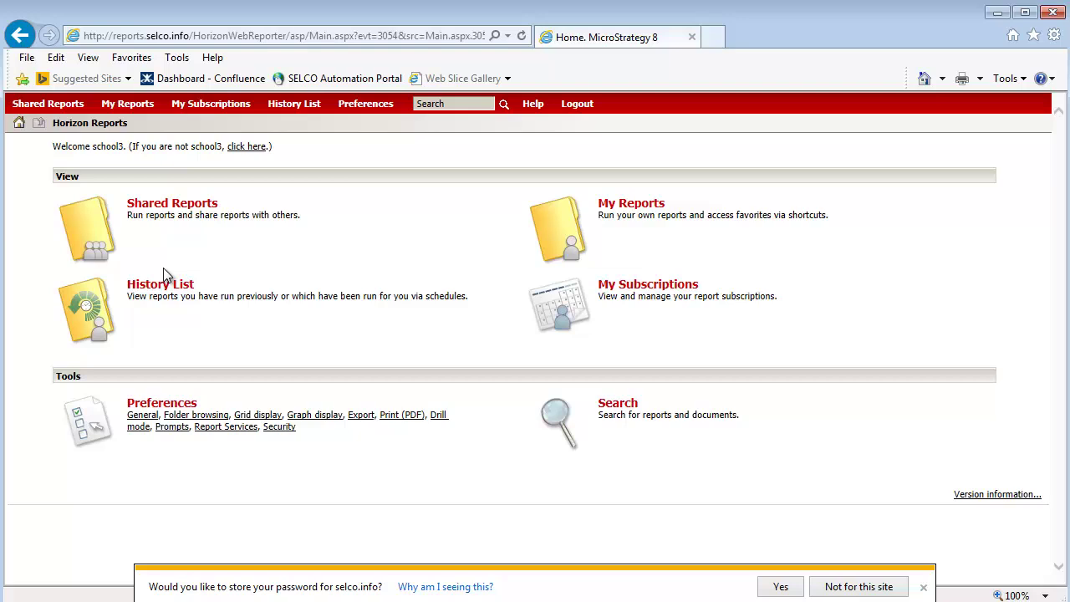
pyautogui.click(922, 586)
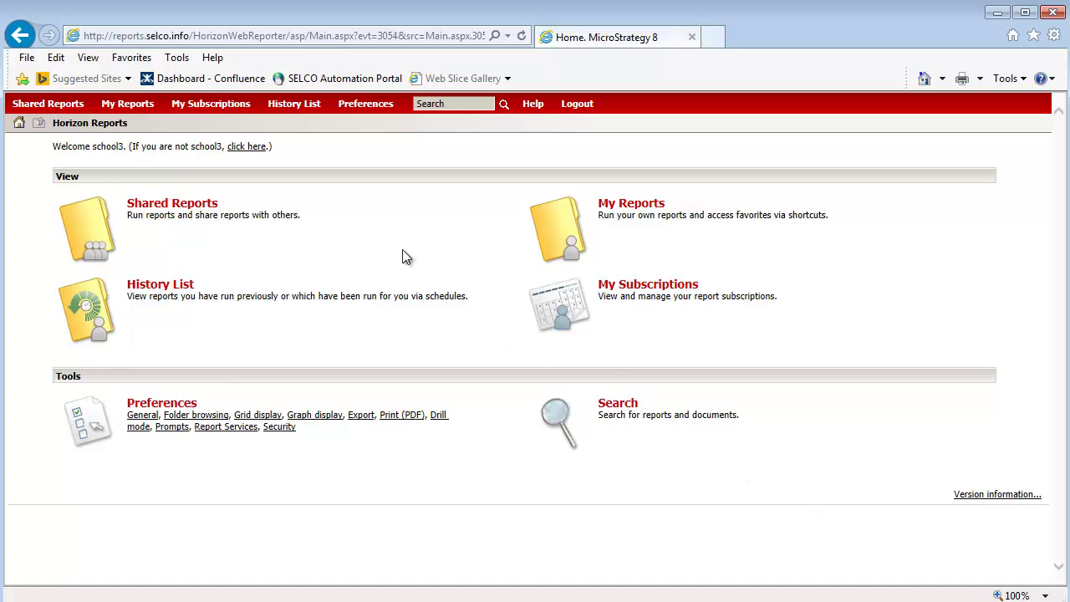
# Open the Local Request Table report from the Library Administration folder in Shared Reports
pyautogui.click(143, 212)
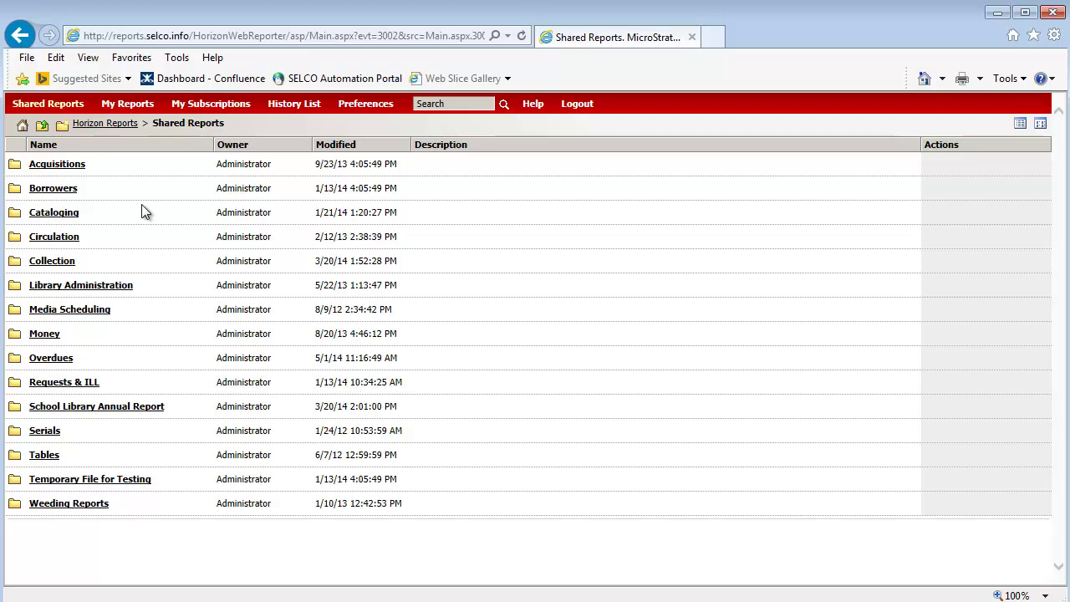
pyautogui.click(127, 293)
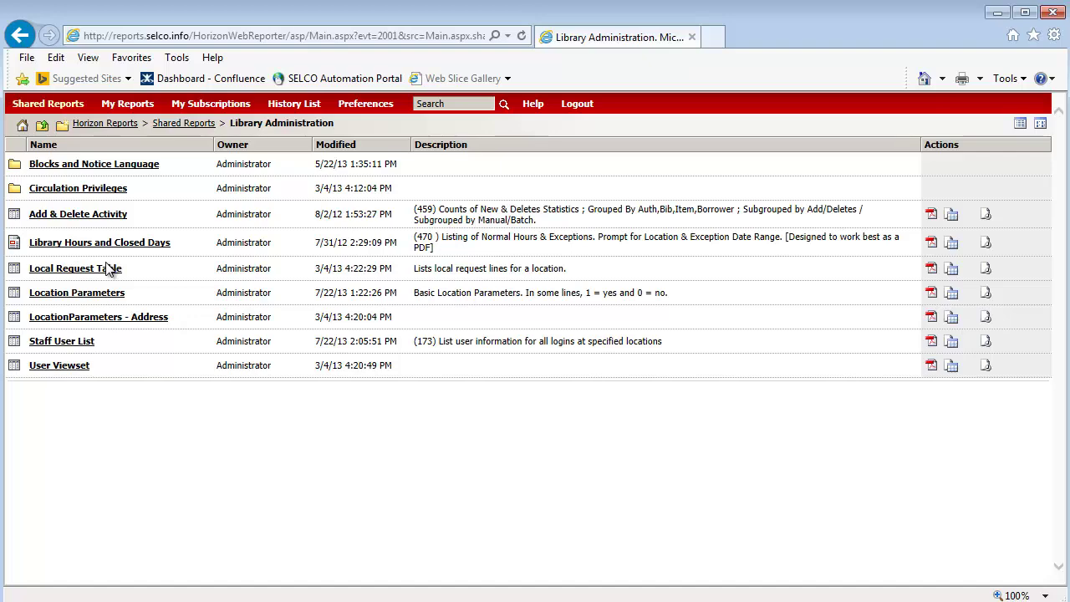
pyautogui.click(109, 267)
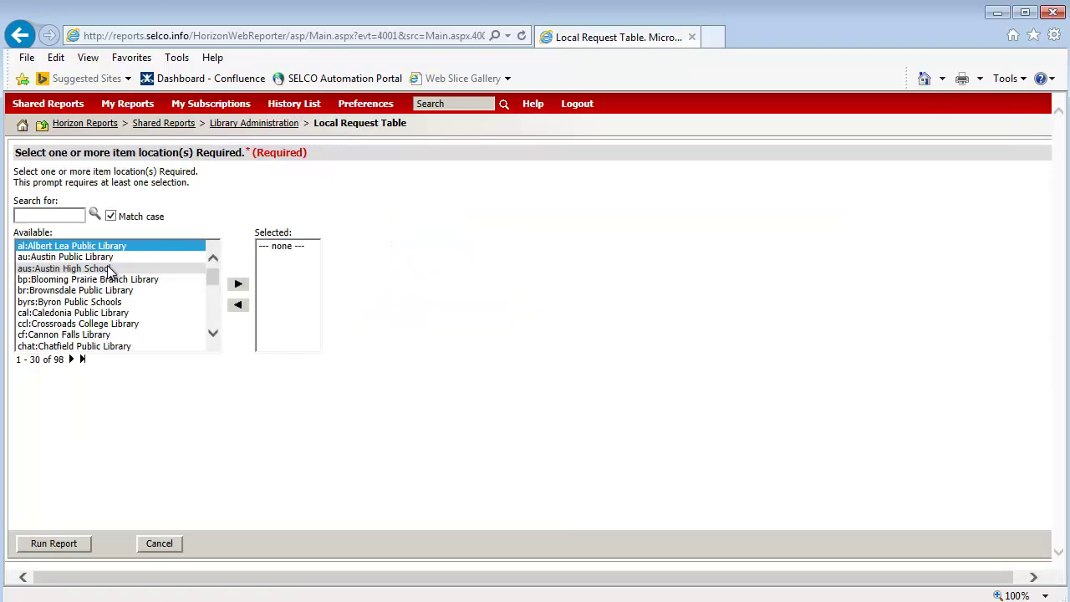
pyautogui.click(22, 37)
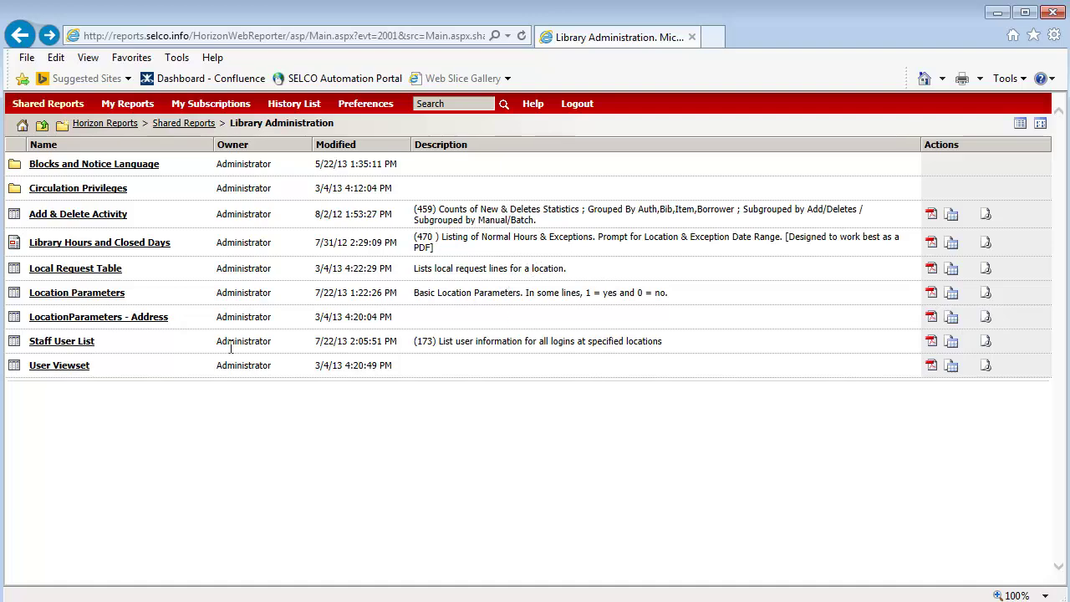
pyautogui.click(102, 270)
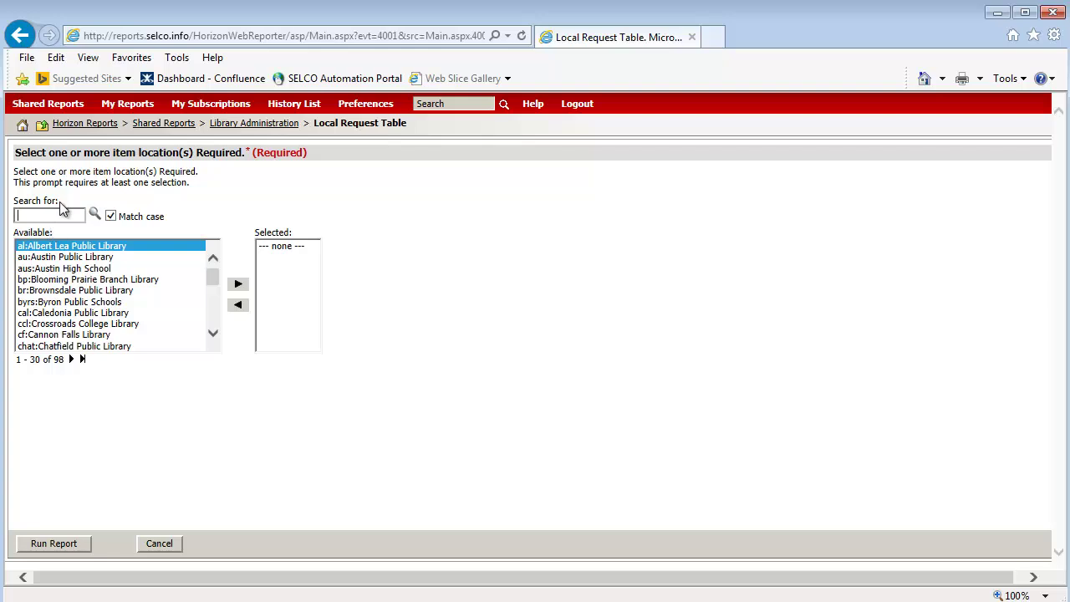
# Search the locations for "owat", run the report for owat:Owatonna Public Library, and review its rows
pyautogui.write('owat')
pyautogui.click(93, 216)
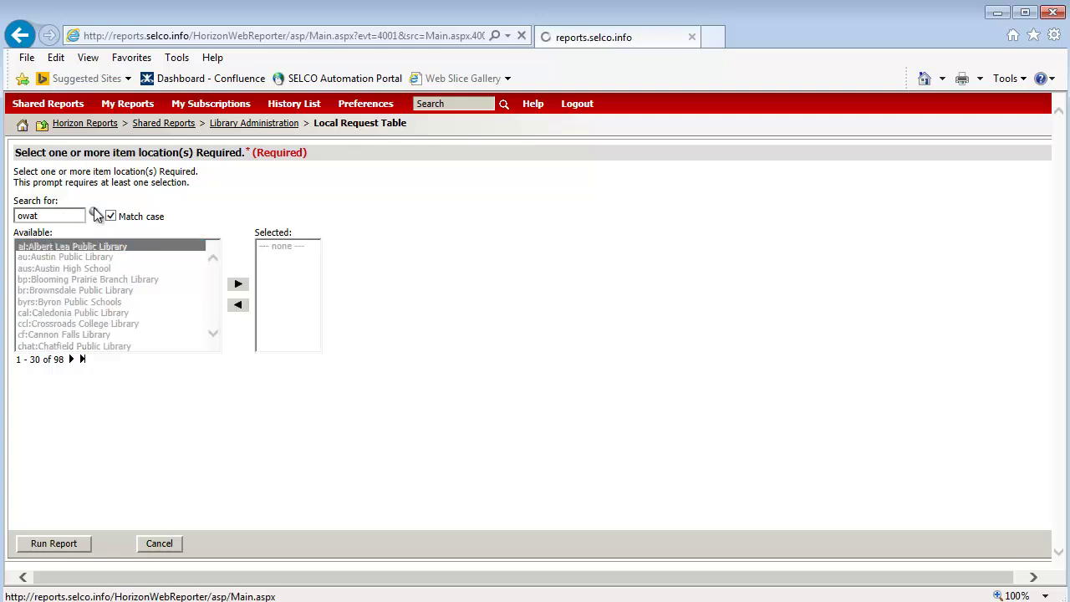
pyautogui.click(173, 287)
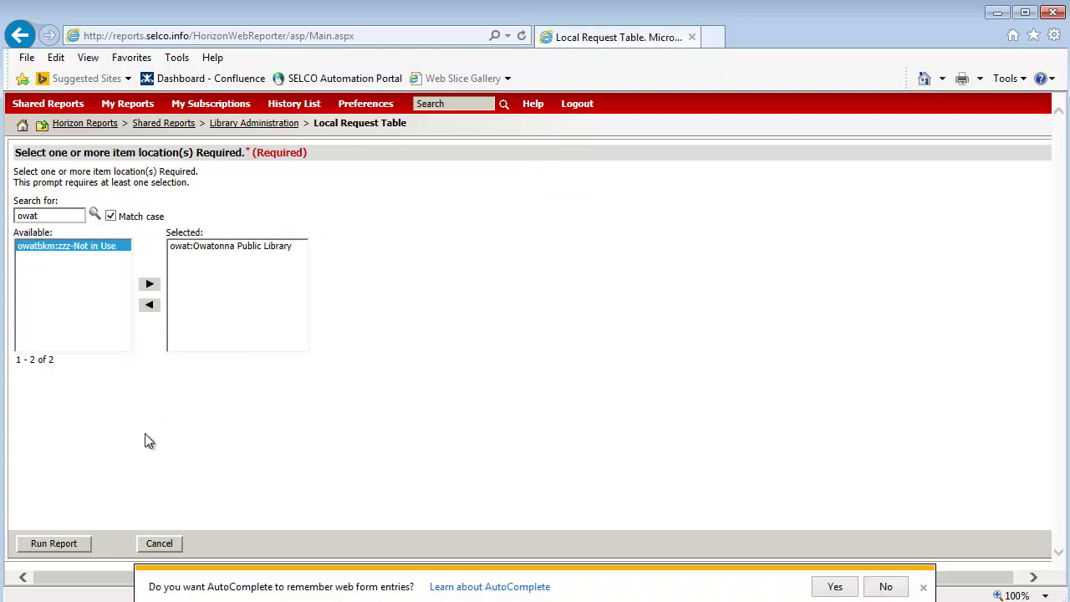
pyautogui.click(54, 544)
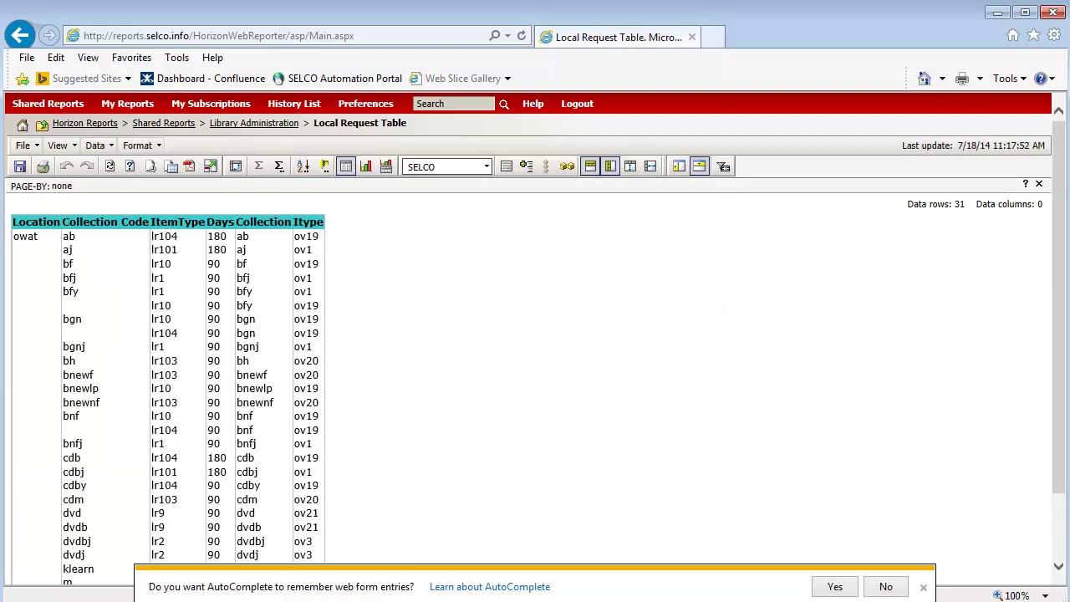
pyautogui.moveTo(1060, 154); pyautogui.dragTo(1055, 289)
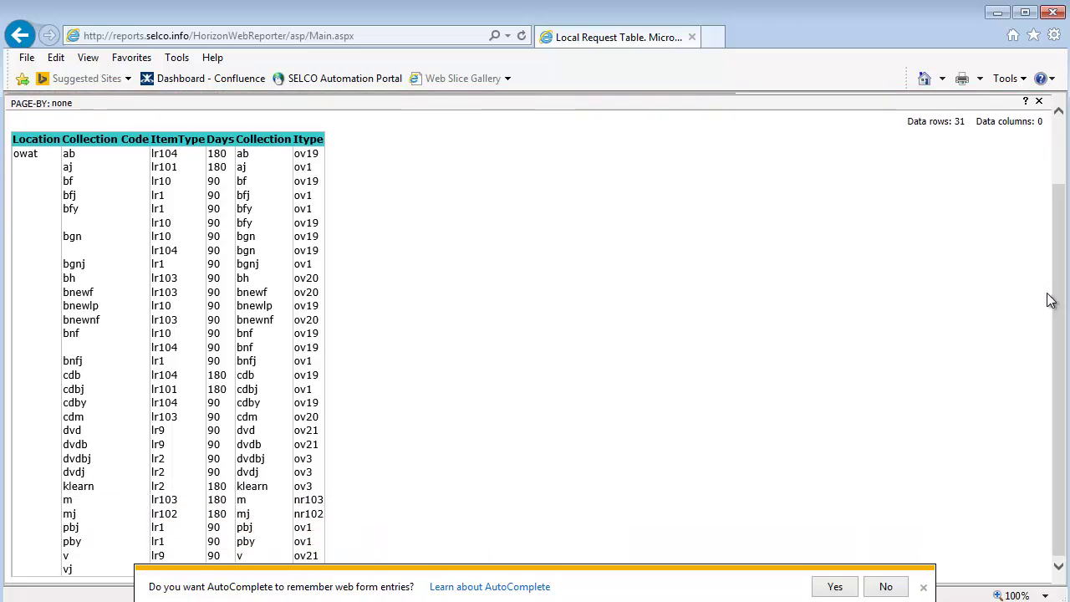
pyautogui.click(924, 589)
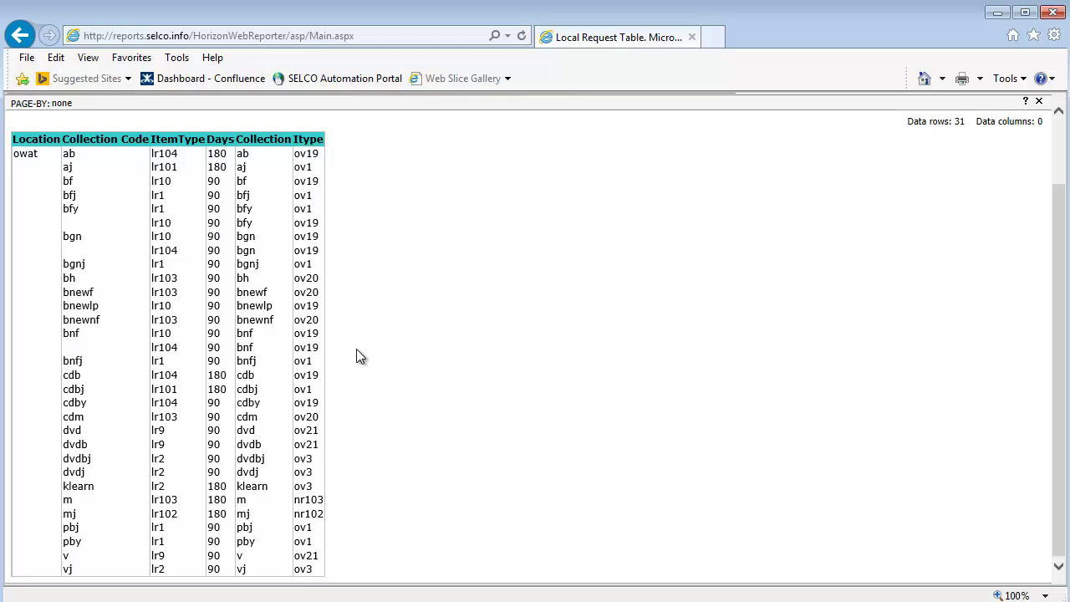
pyautogui.scroll(2, 359, 347)
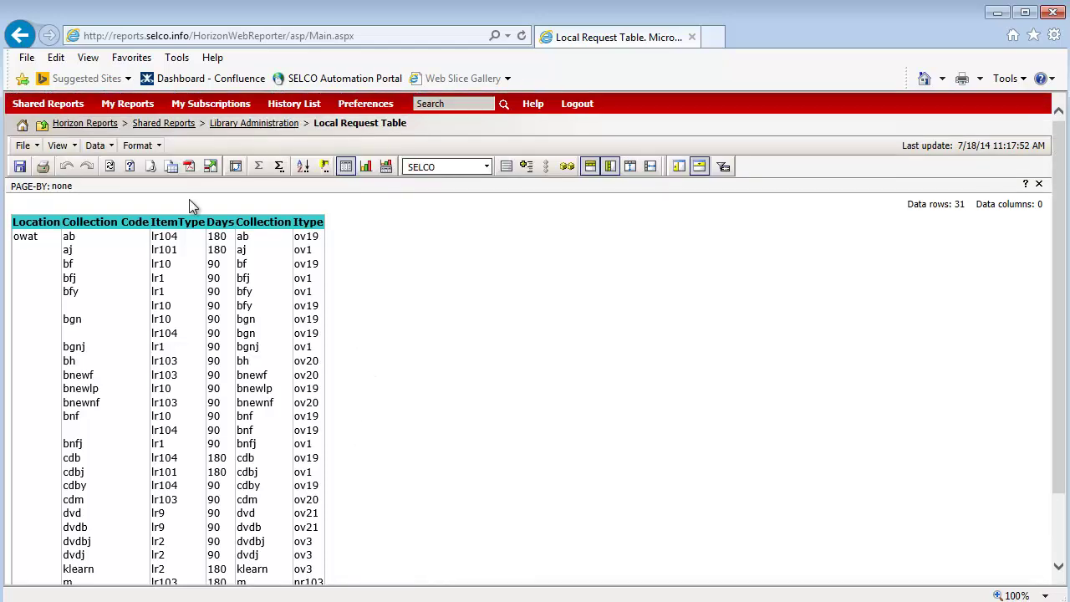
# Run the Library Hours and Closed Days report for cf:Cannon Falls Library with default exception dates, and review the hours and closures
pyautogui.click(246, 126)
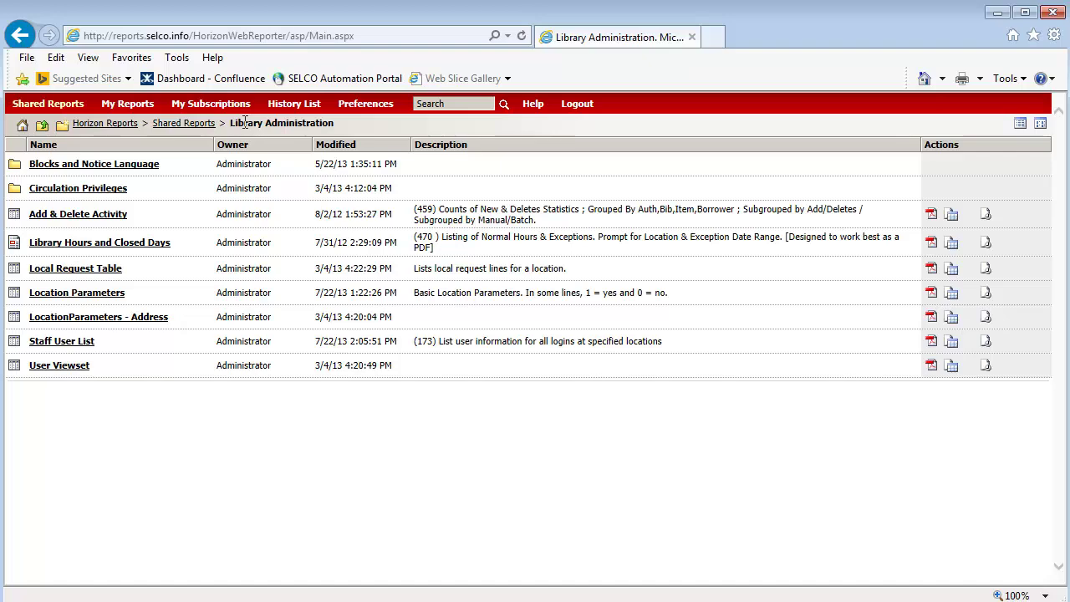
pyautogui.click(80, 244)
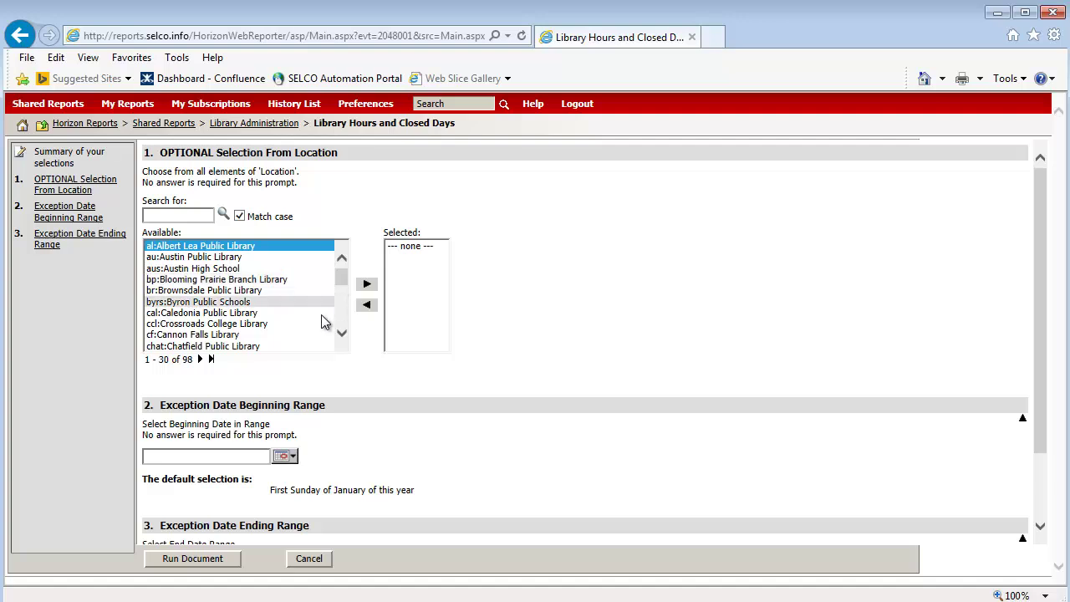
pyautogui.click(303, 334)
pyautogui.click(366, 285)
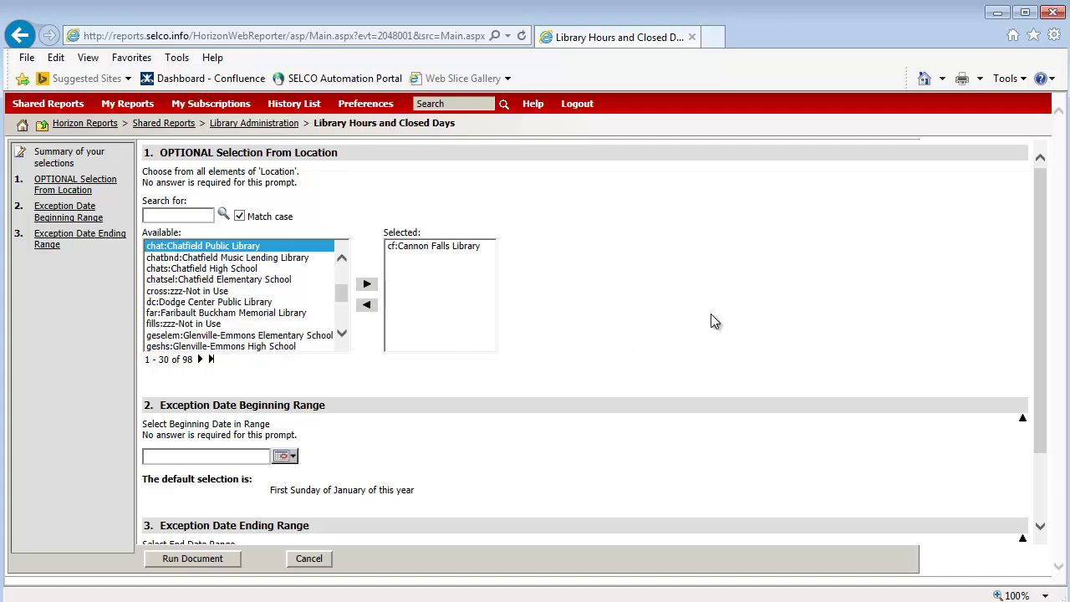
pyautogui.scroll(-2, 710, 318)
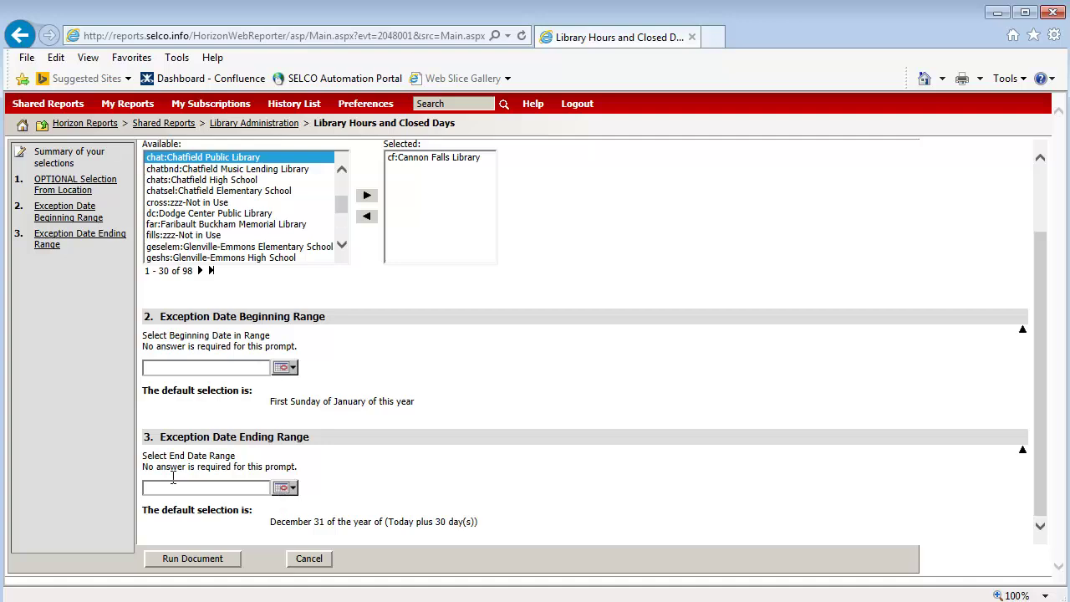
pyautogui.click(180, 560)
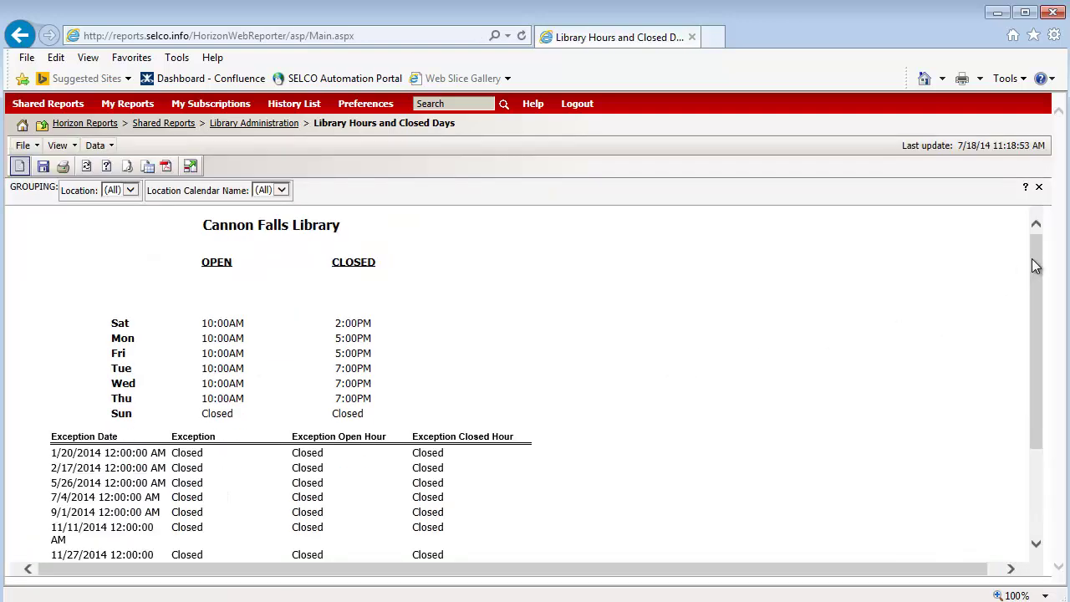
pyautogui.moveTo(1035, 262)
pyautogui.mouseDown()
pyautogui.moveTo(1034, 278)
pyautogui.moveTo(1037, 255)
pyautogui.moveTo(1046, 258)
pyautogui.mouseUp()
pyautogui.moveTo(1037, 264); pyautogui.dragTo(1037, 400)
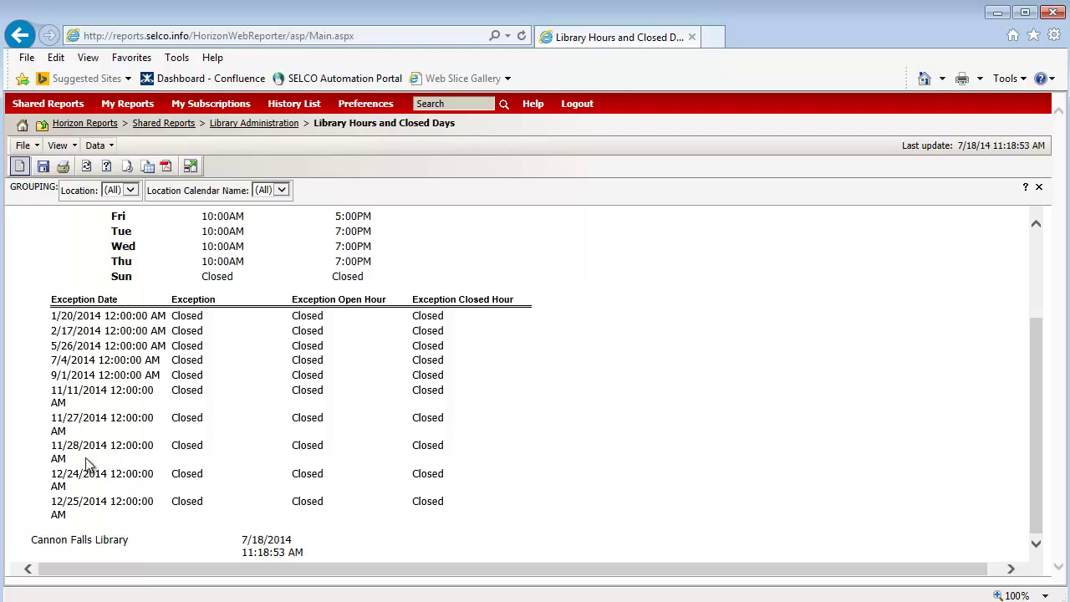
# Return to Shared Reports and open the Generic Borrower Count report in the Borrowers folder
pyautogui.click(238, 127)
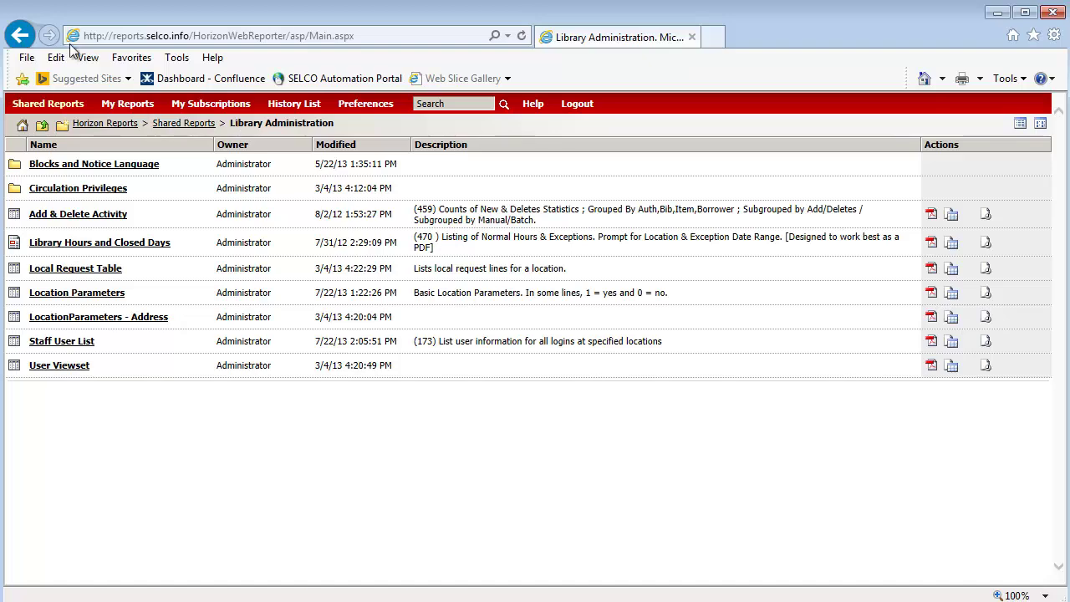
pyautogui.click(172, 124)
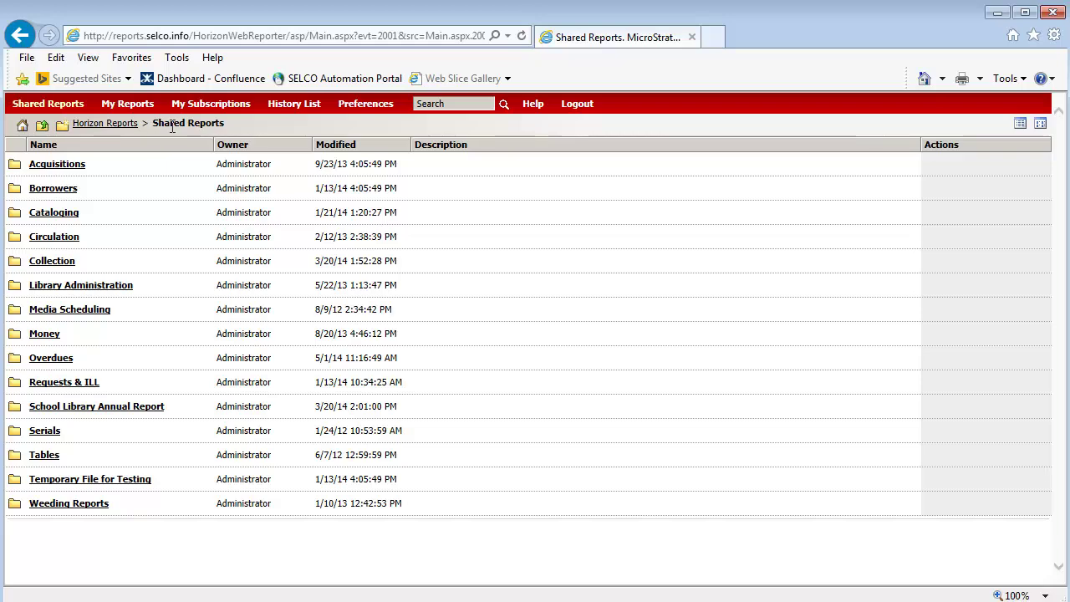
pyautogui.click(67, 191)
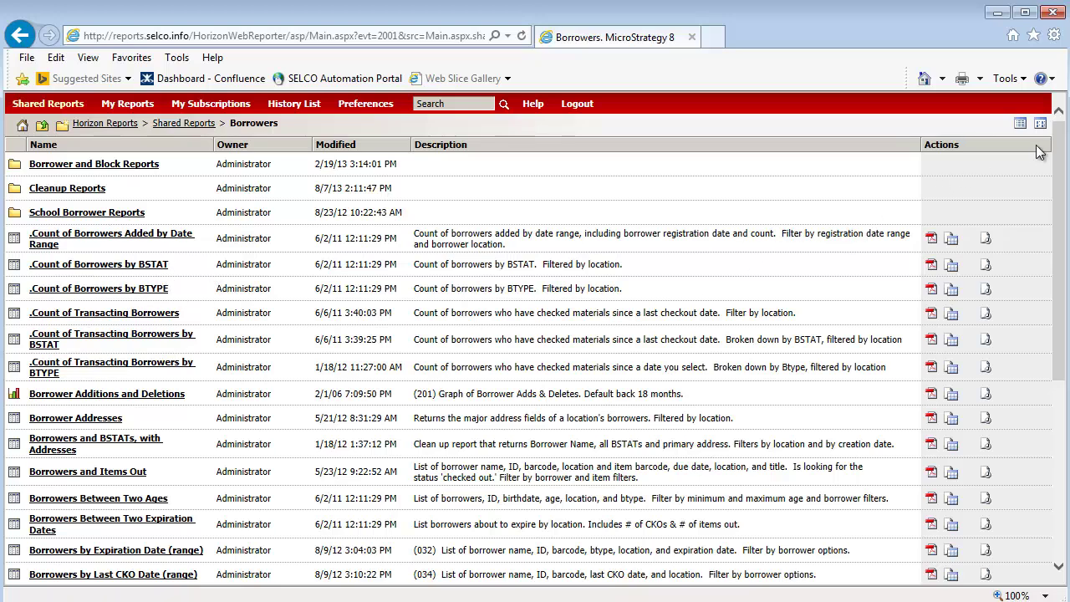
pyautogui.moveTo(1058, 154); pyautogui.dragTo(1054, 351)
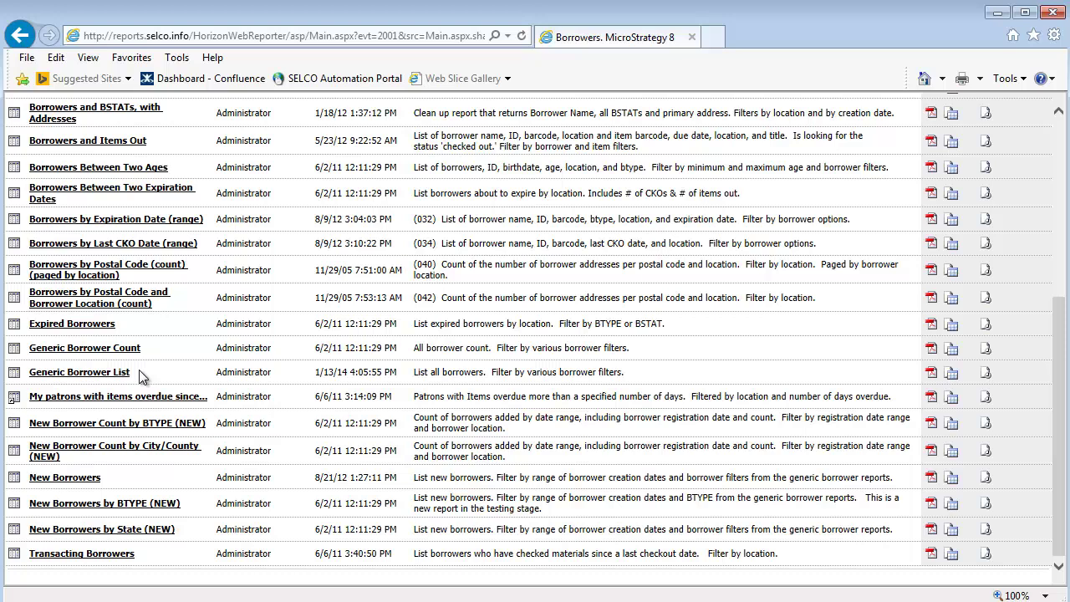
pyautogui.click(94, 351)
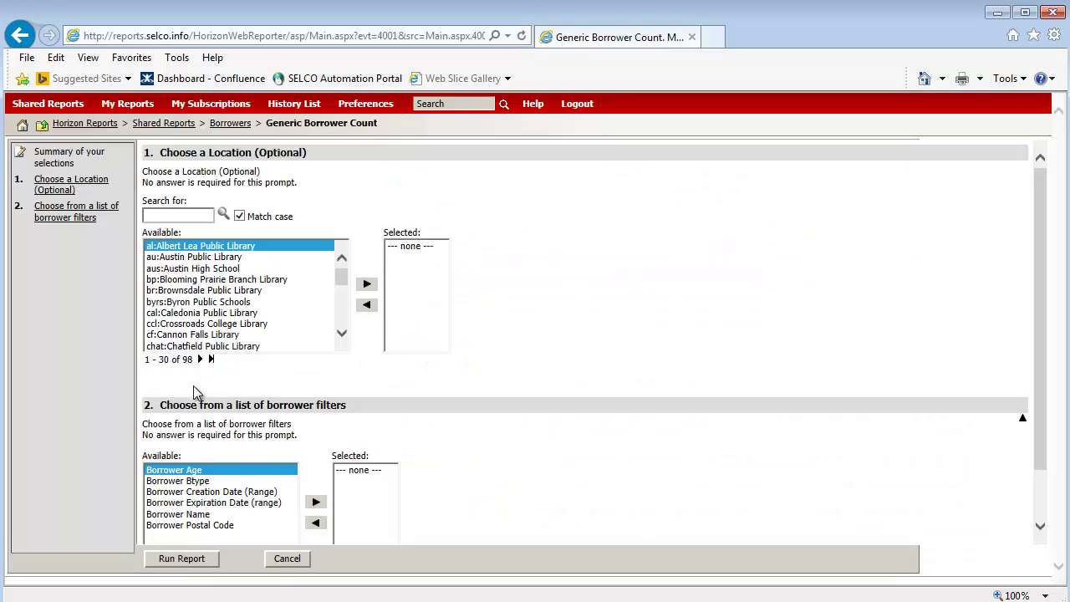
# Search the locations for "sel" and add selco:Southeastern Libraries Cooperating to the report's selected locations
pyautogui.click(185, 215)
pyautogui.write('sel')
pyautogui.click(223, 215)
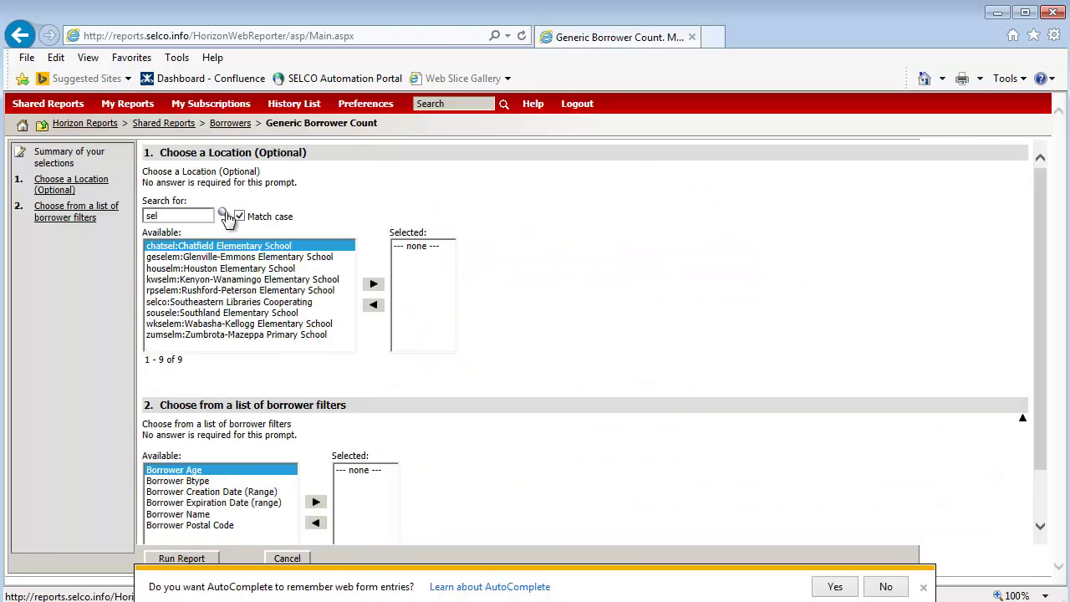
pyautogui.click(179, 302)
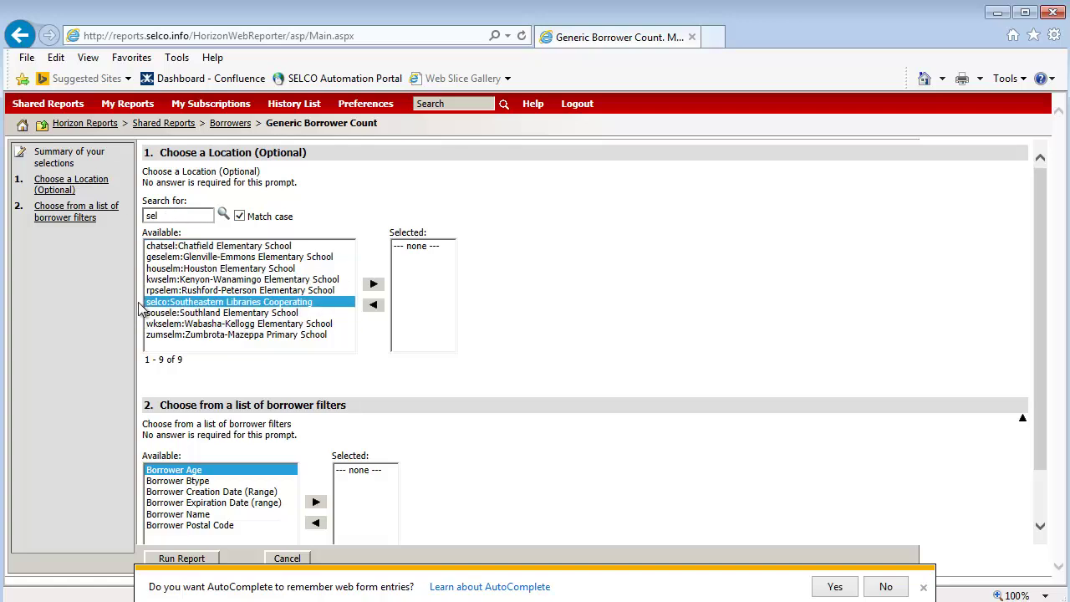
pyautogui.click(373, 283)
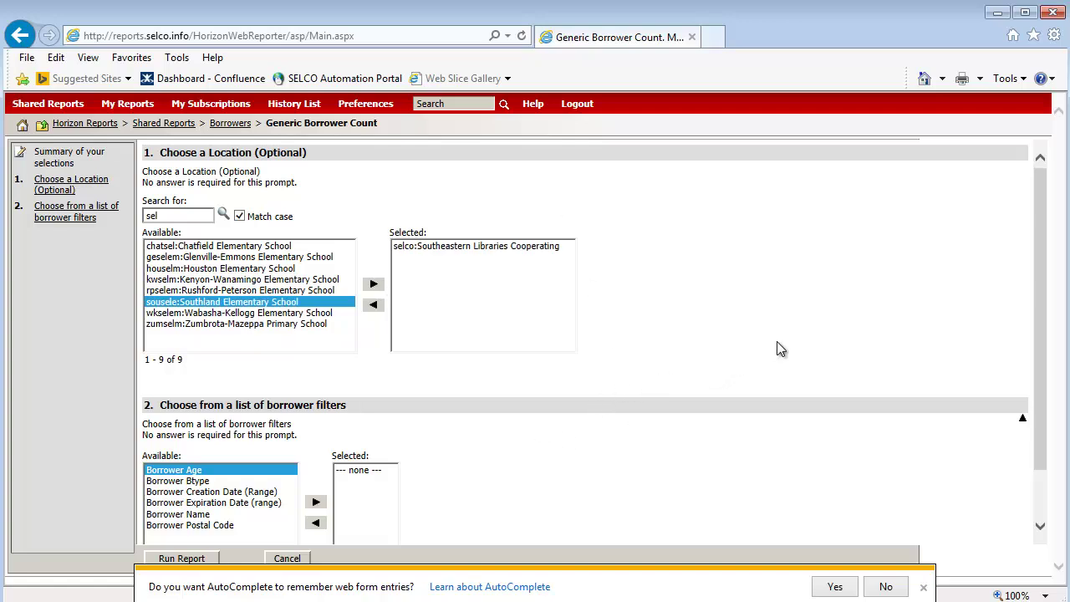
# Add the Borrower Btype filter to the borrower count report and proceed to its Btype prompt
pyautogui.scroll(-1, 784, 347)
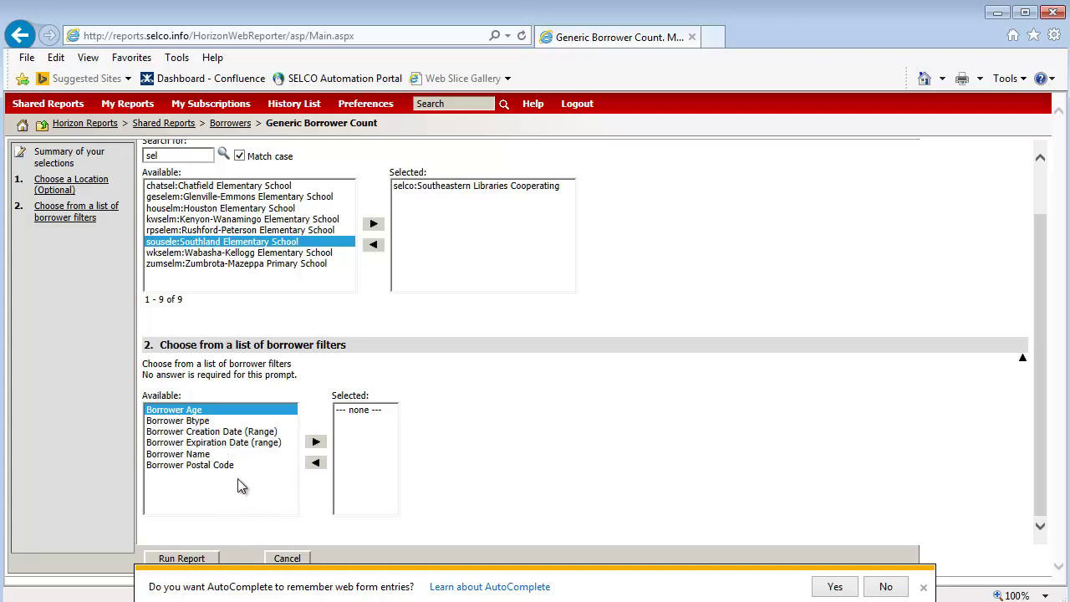
pyautogui.click(224, 420)
pyautogui.click(316, 443)
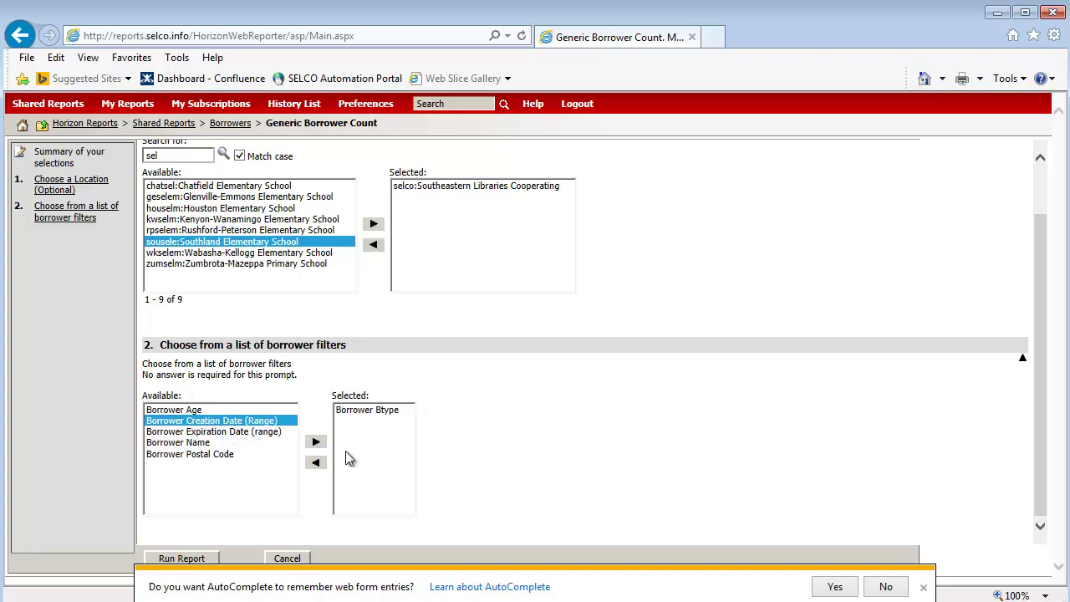
pyautogui.click(190, 560)
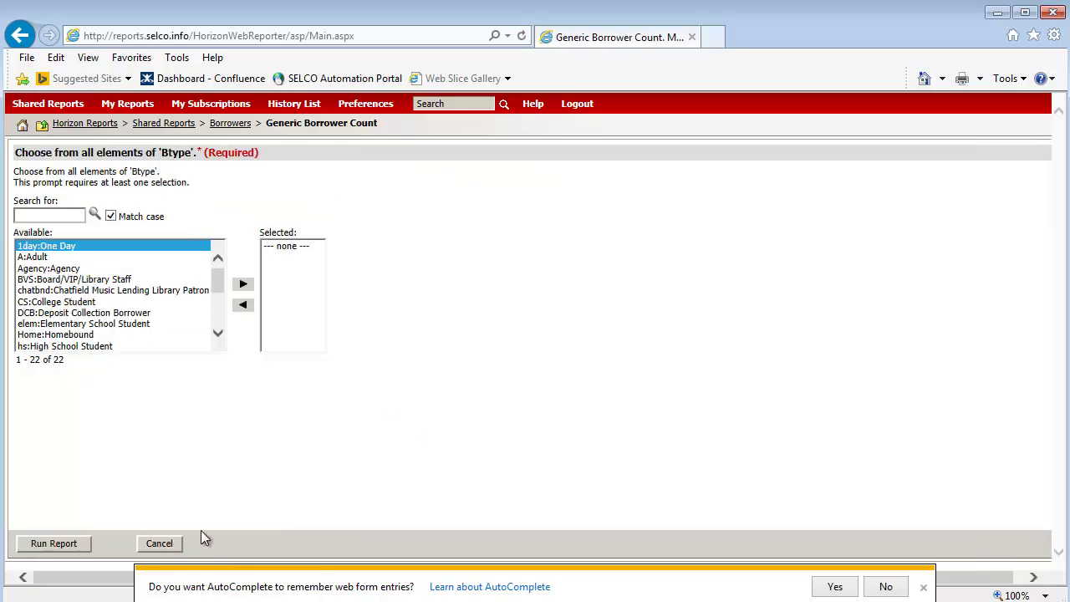
# Filter the borrower count report to the BVS:Board/VIP/Library Staff borrower type and run it
pyautogui.click(69, 283)
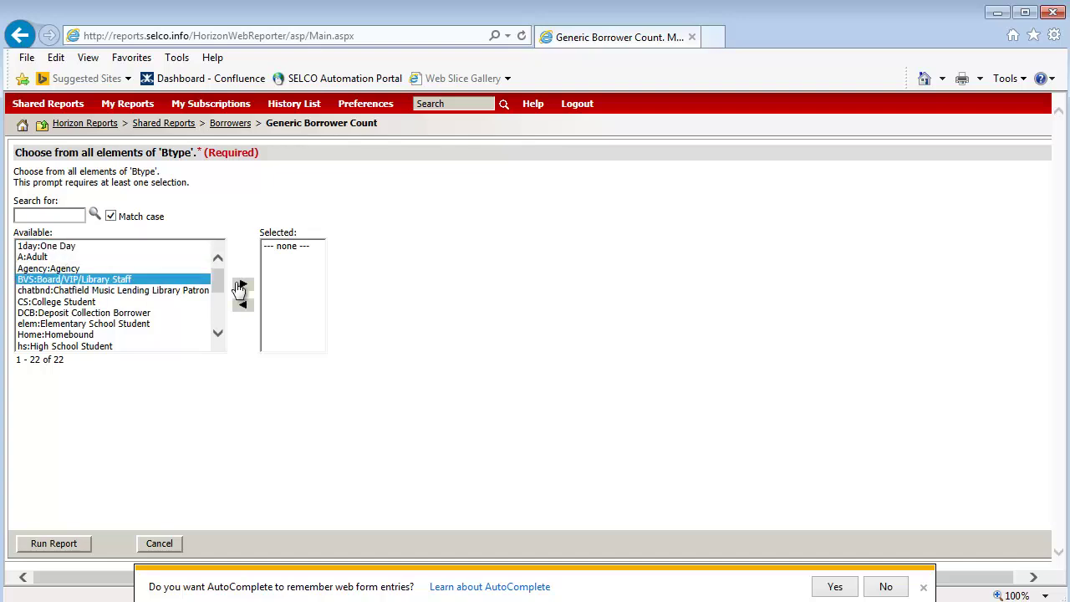
pyautogui.click(242, 284)
pyautogui.click(49, 554)
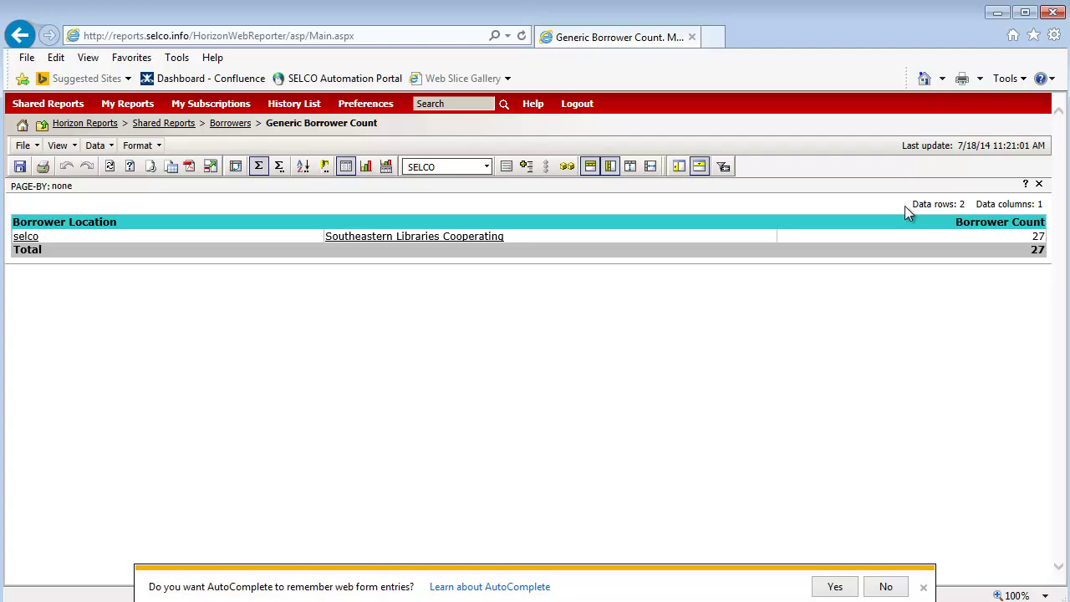
# Go back to the Borrowers folder and run its Cleanup Reports item Borrowers with no address for dc:Dodge Center Public Library
pyautogui.click(232, 124)
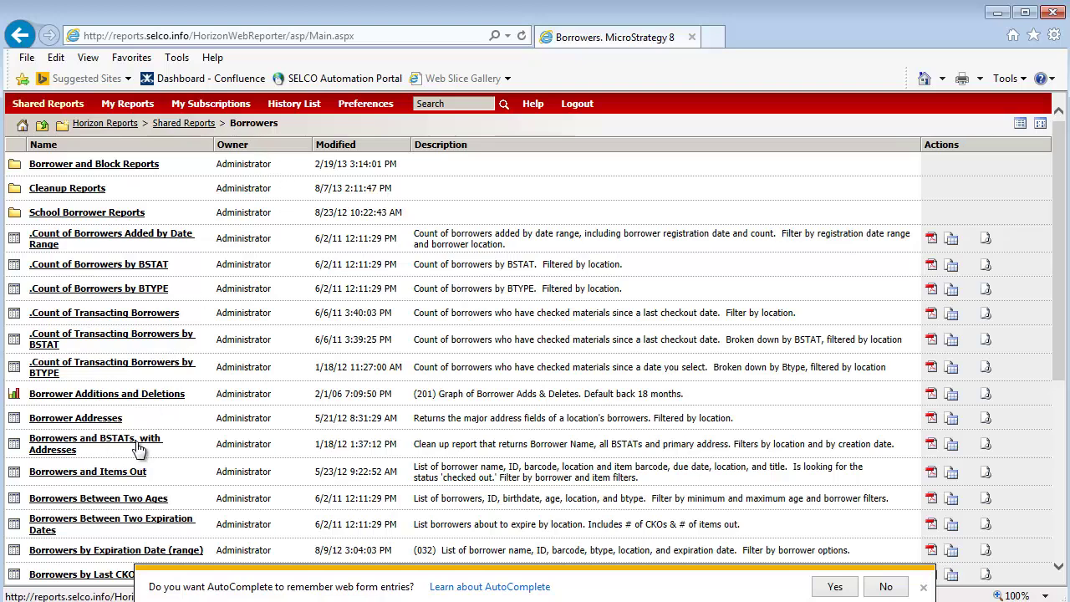
pyautogui.click(67, 189)
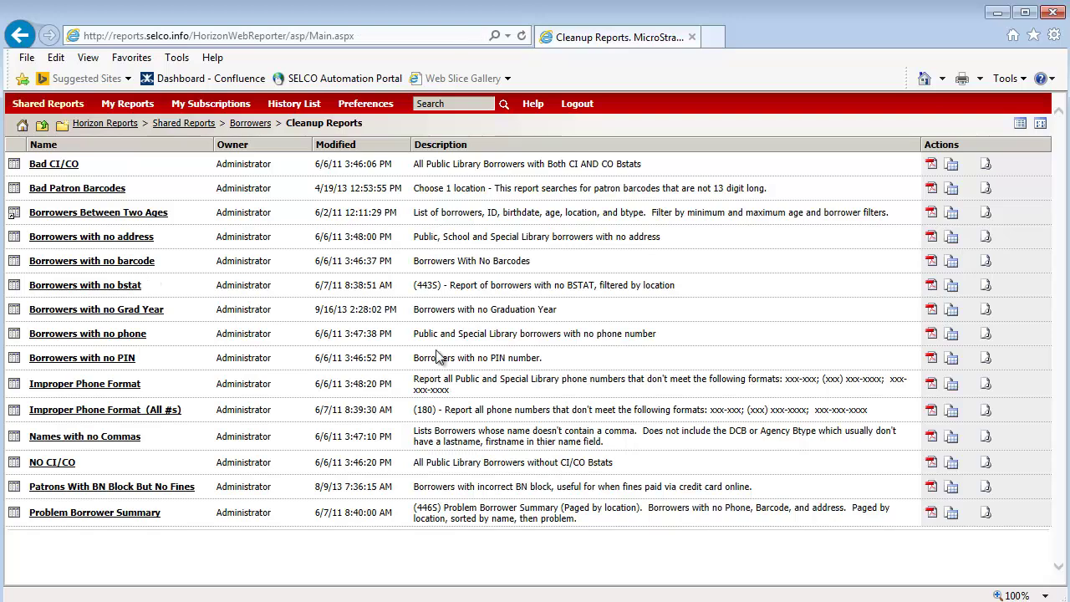
pyautogui.click(143, 238)
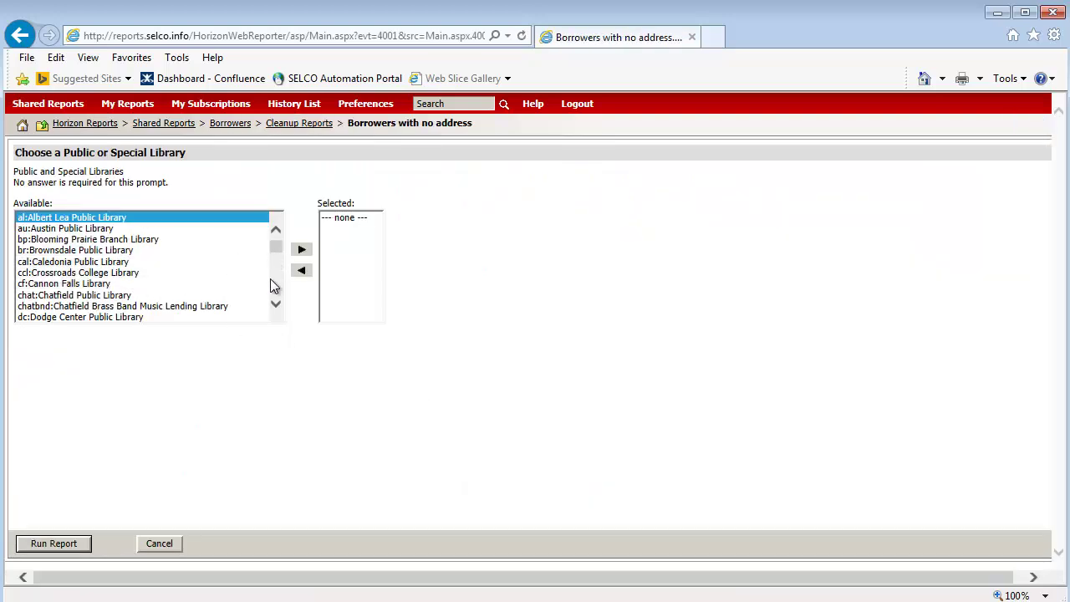
pyautogui.click(212, 317)
pyautogui.click(306, 251)
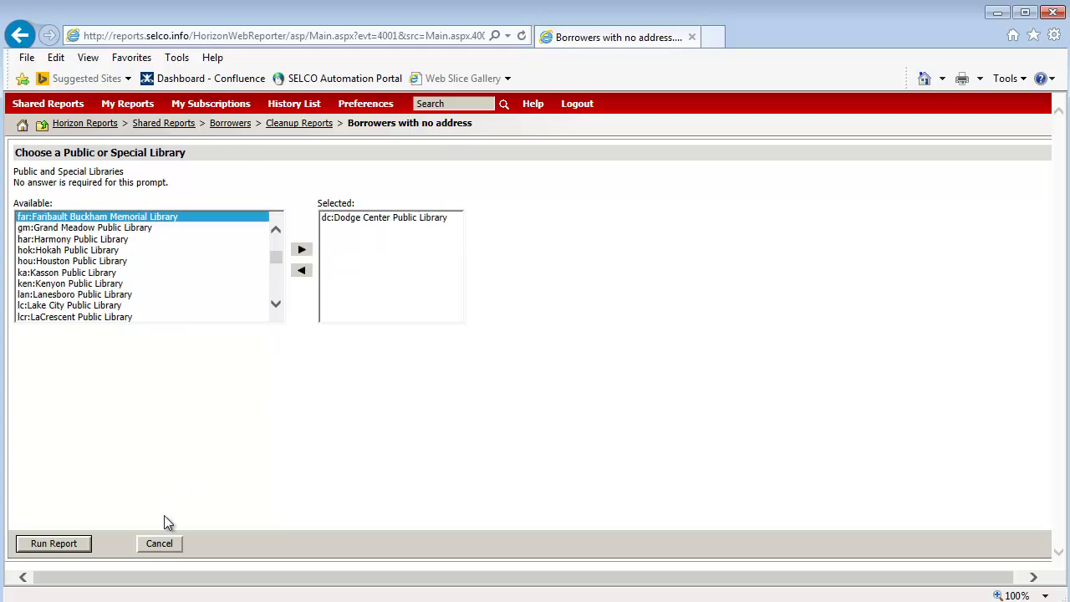
pyautogui.click(70, 545)
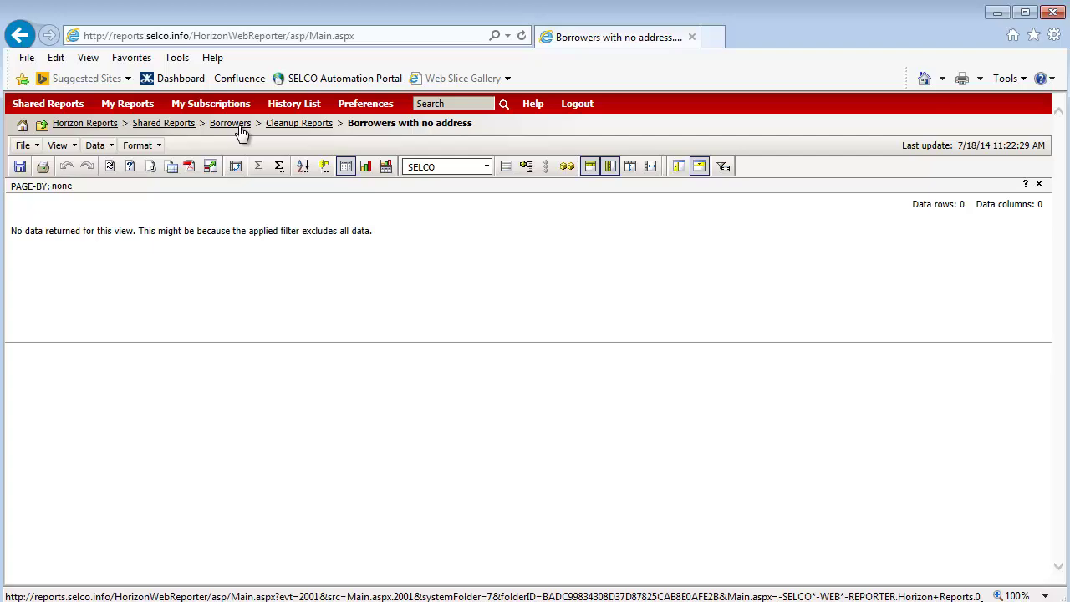
# Run the Circulation folder's CKO Overview Filtered By Location report for au:Austin Public Library and inspect the chart's bar values
pyautogui.click(192, 126)
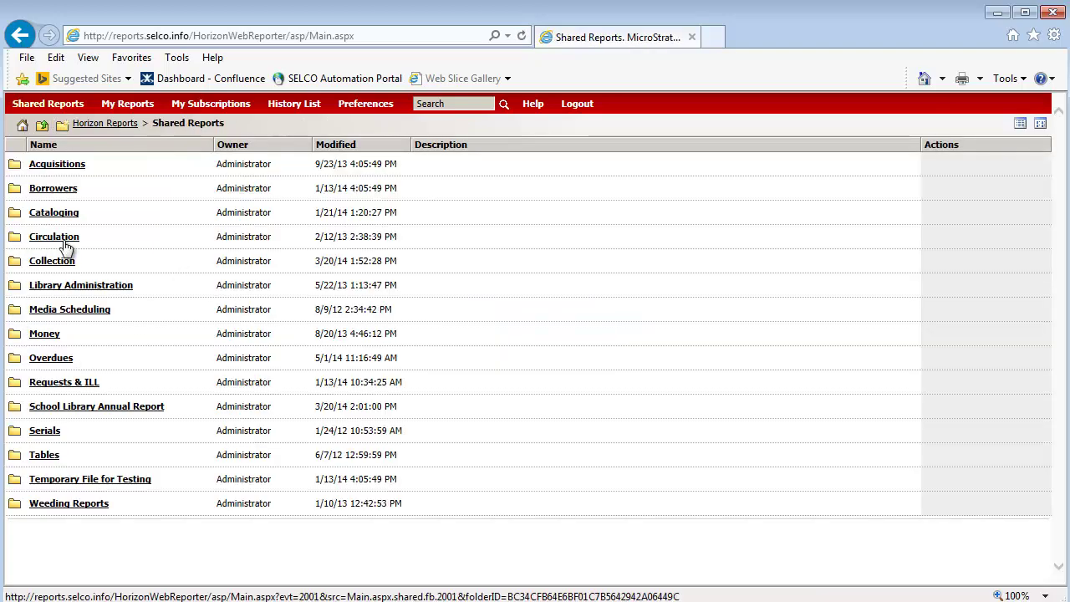
pyautogui.click(69, 237)
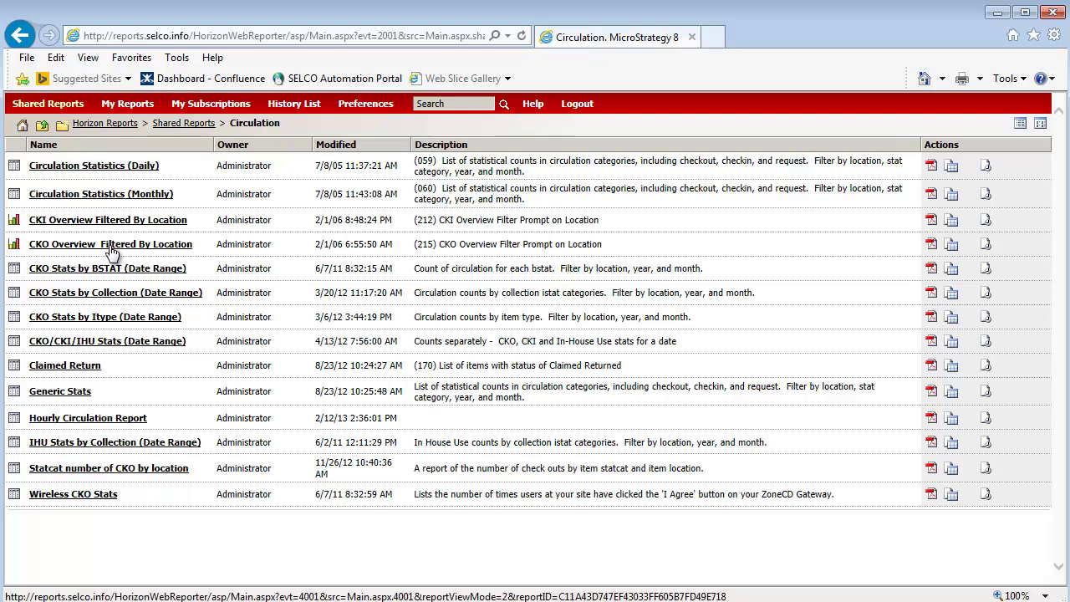
pyautogui.click(111, 246)
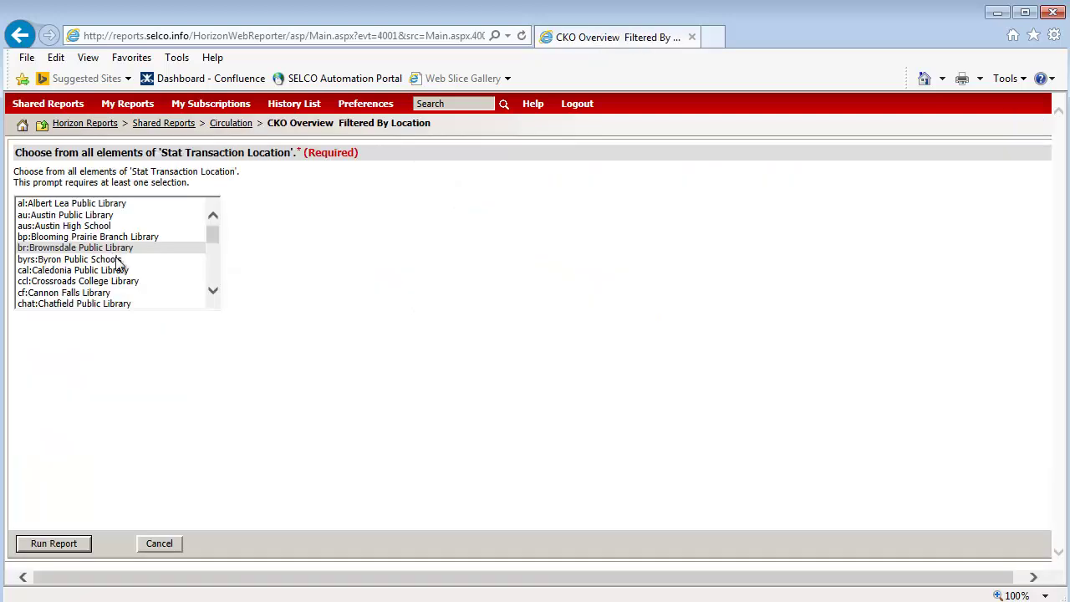
pyautogui.click(130, 216)
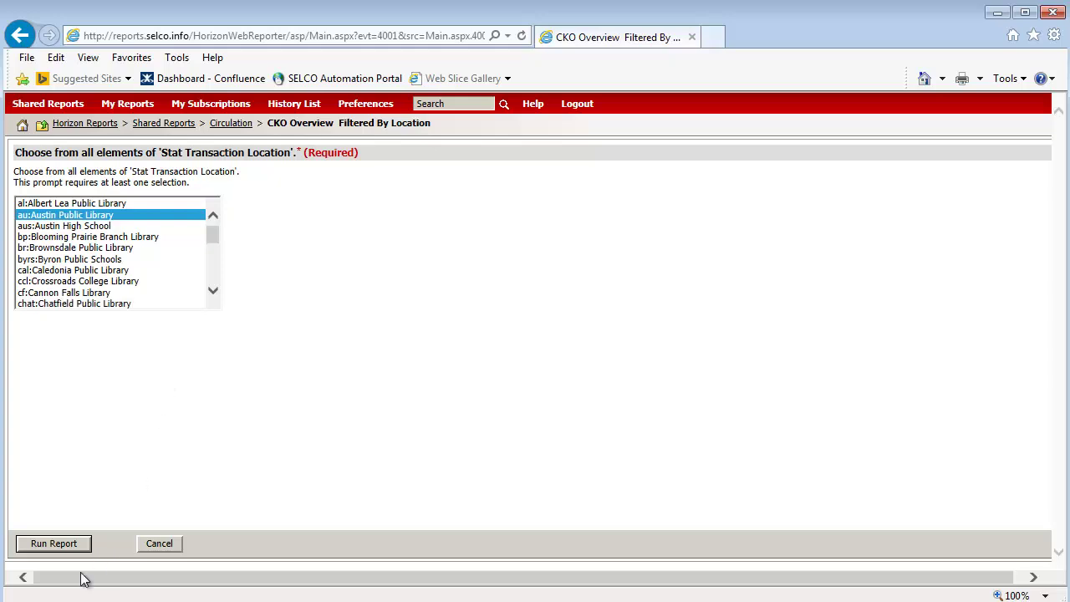
pyautogui.click(56, 544)
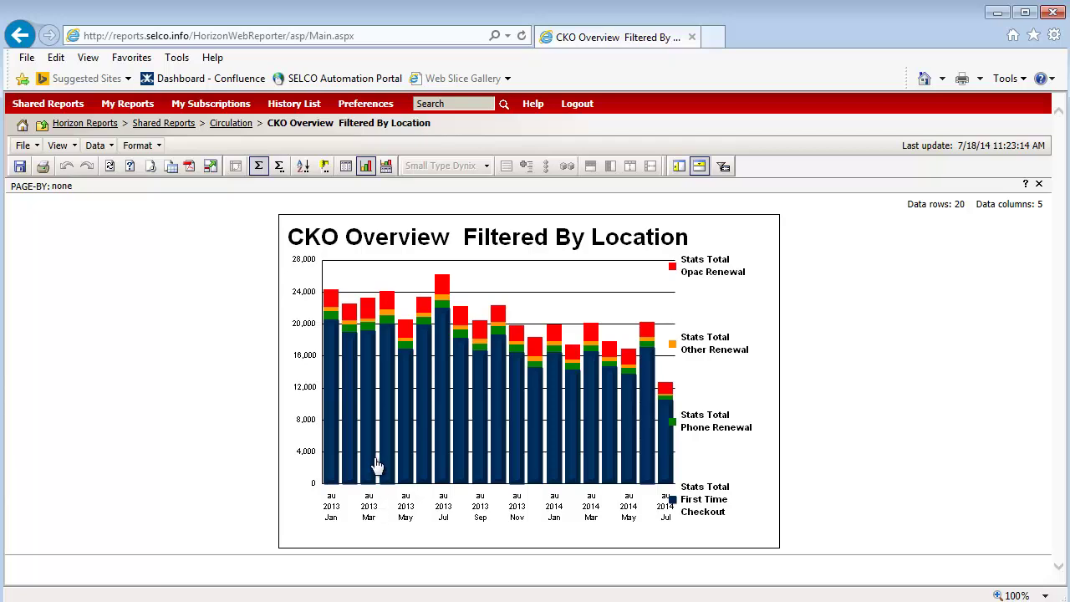
pyautogui.moveTo(365, 338)
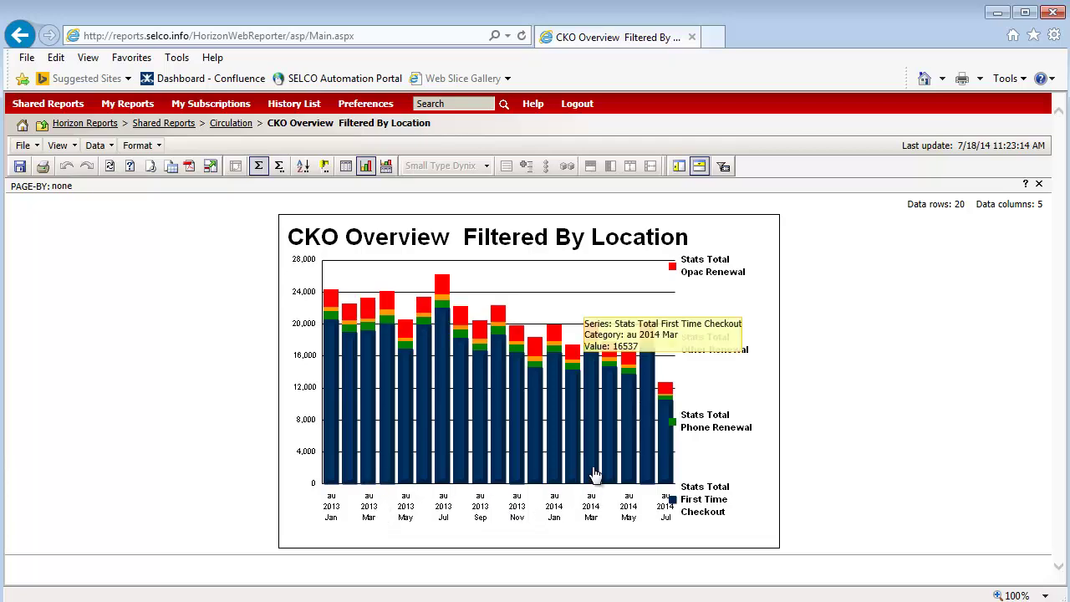
pyautogui.moveTo(493, 458)
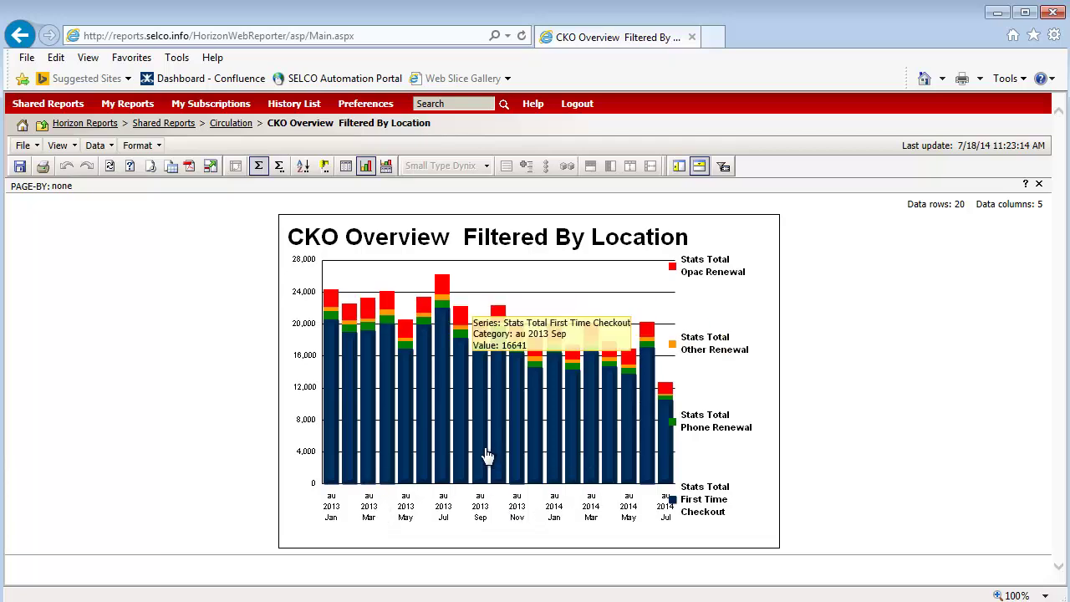
# Open the Claimed Return report in the Circulation folder, add the Item Collection Code filter, and proceed to its Collection prompt
pyautogui.click(231, 123)
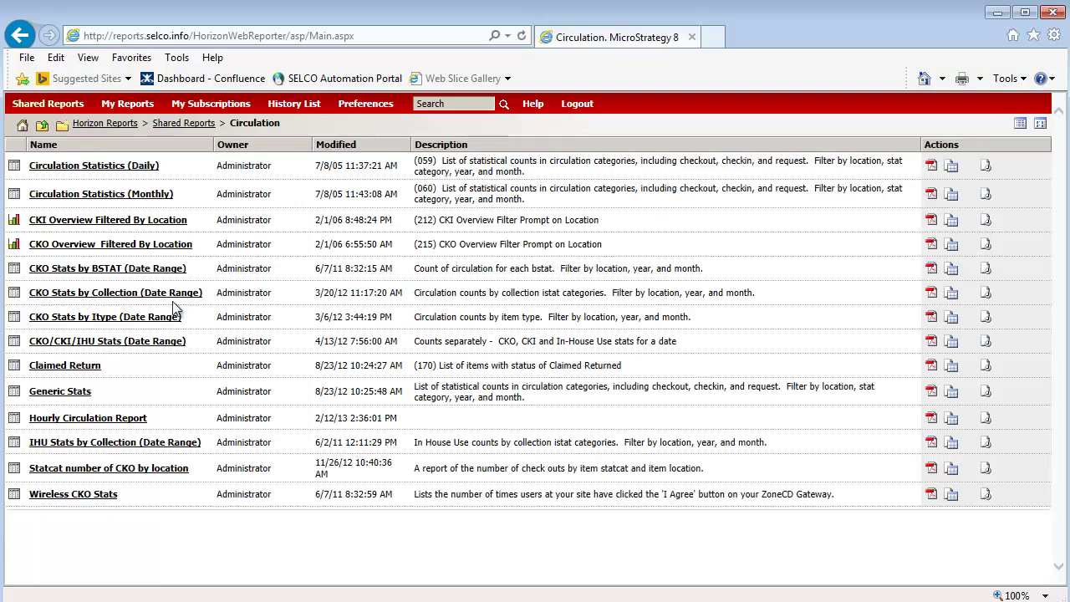
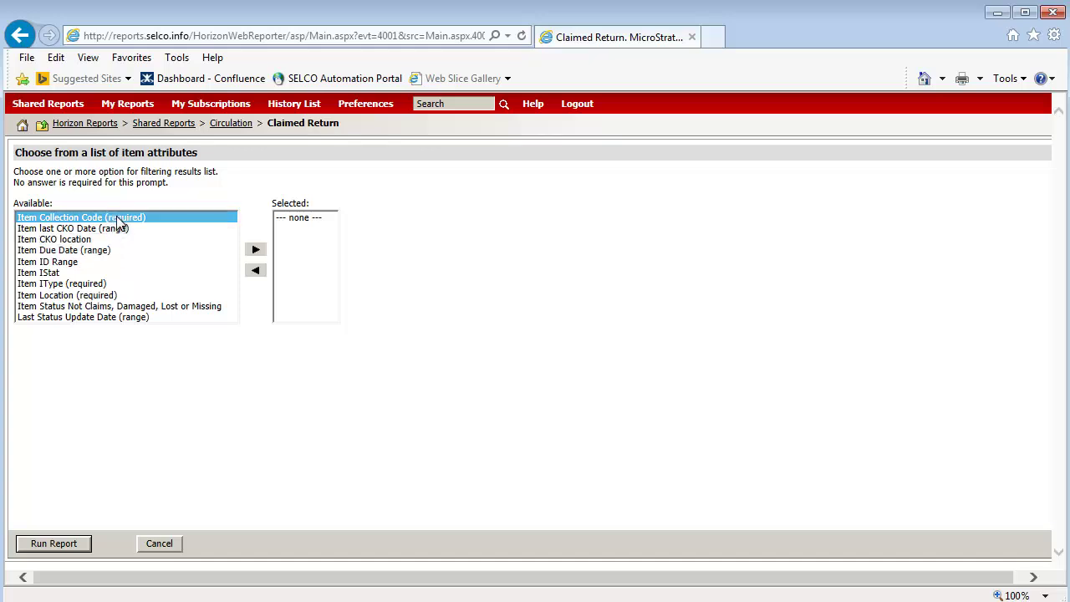
pyautogui.click(257, 249)
pyautogui.click(68, 549)
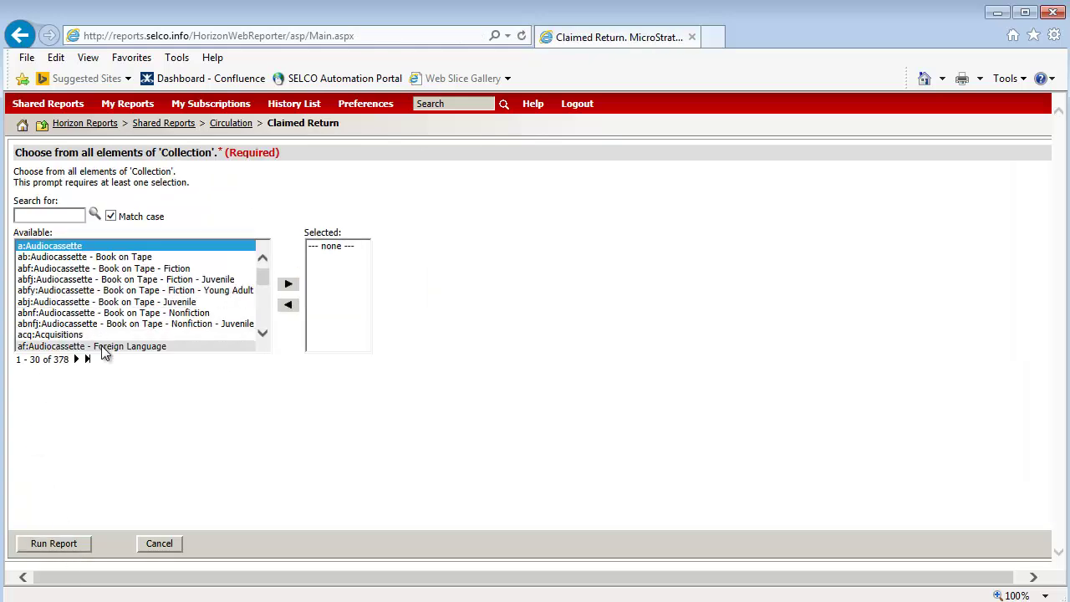
# Search the collections for "bf", add bf:Book - Fiction to the selection, and run the Claimed Return report
pyautogui.click(53, 216)
pyautogui.write('bf')
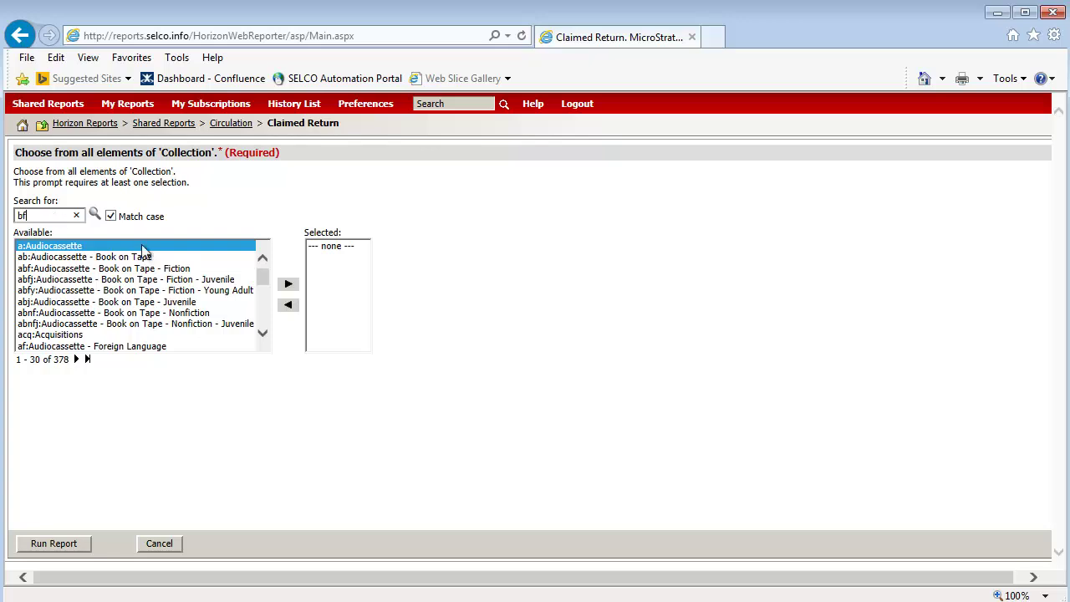
pyautogui.click(94, 214)
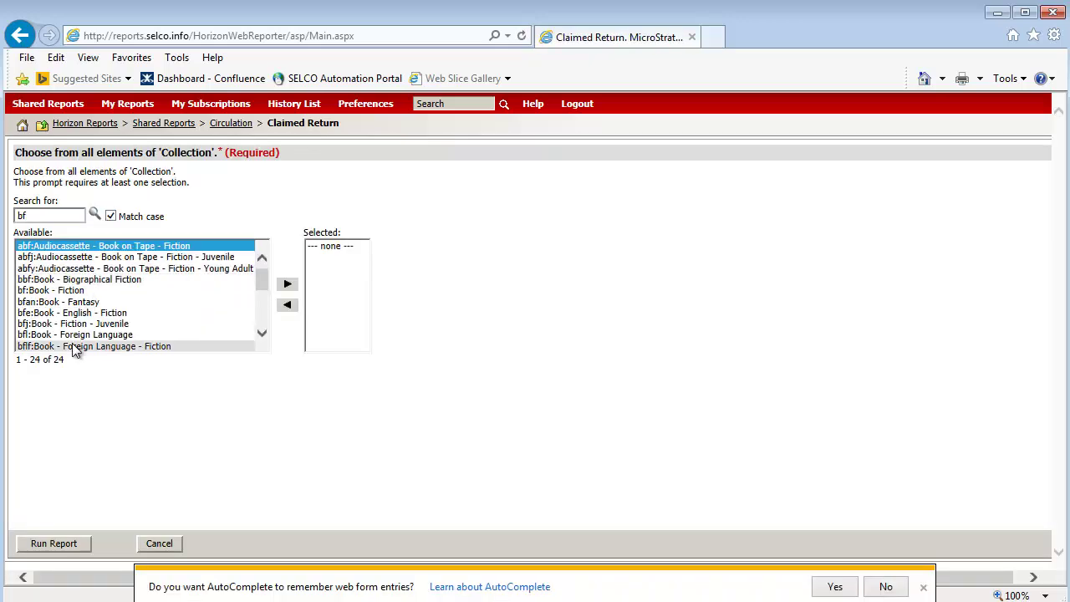
pyautogui.click(67, 290)
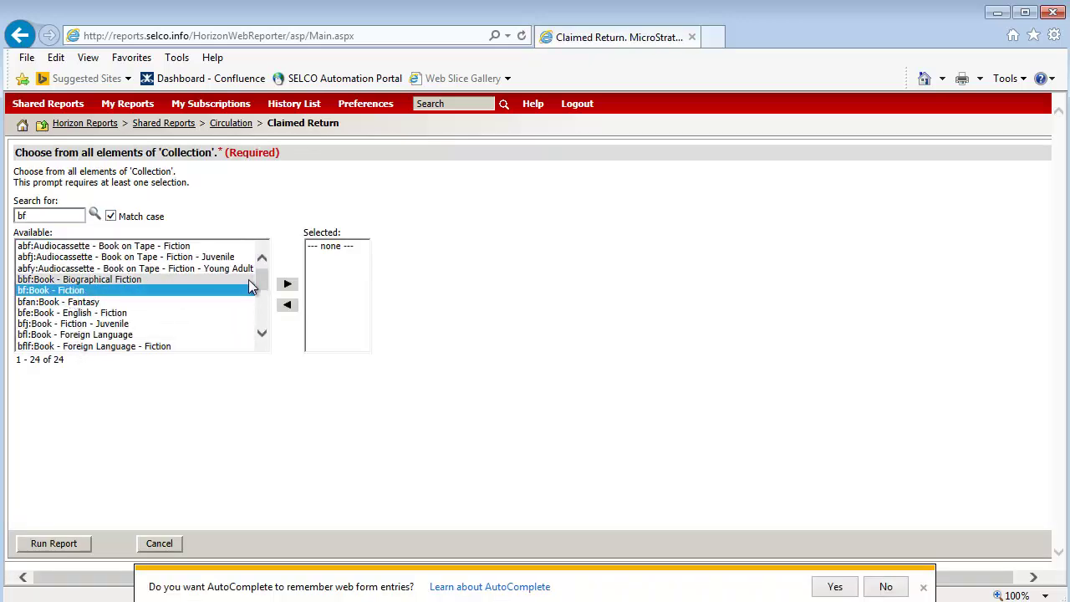
pyautogui.click(289, 284)
pyautogui.click(65, 543)
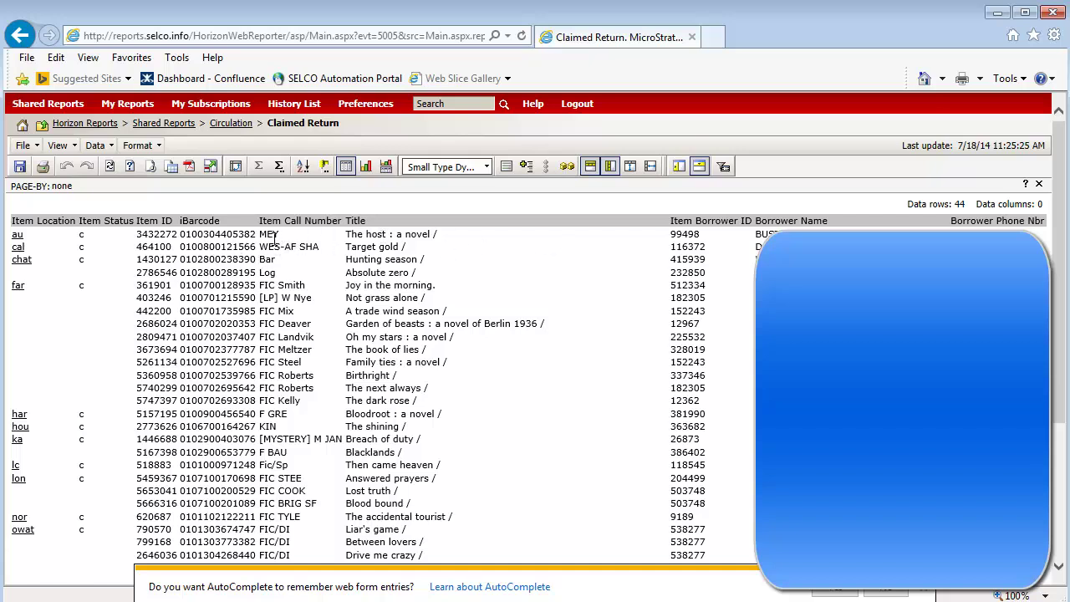
# Dismiss the AutoComplete prompt and highlight the data row count above the Claimed Return results
pyautogui.click(924, 587)
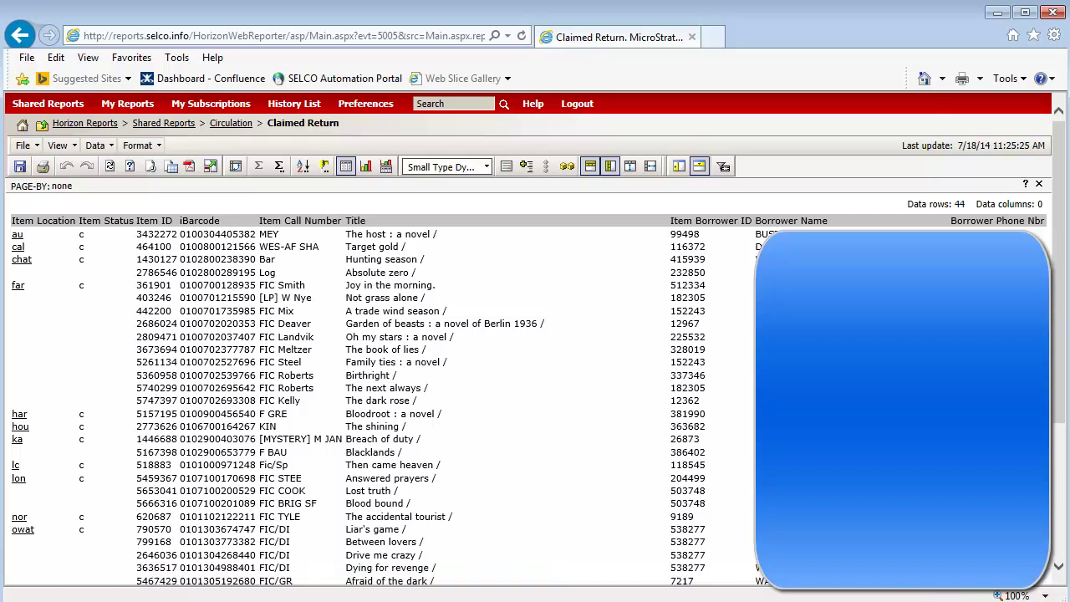
pyautogui.moveTo(971, 202); pyautogui.dragTo(917, 198)
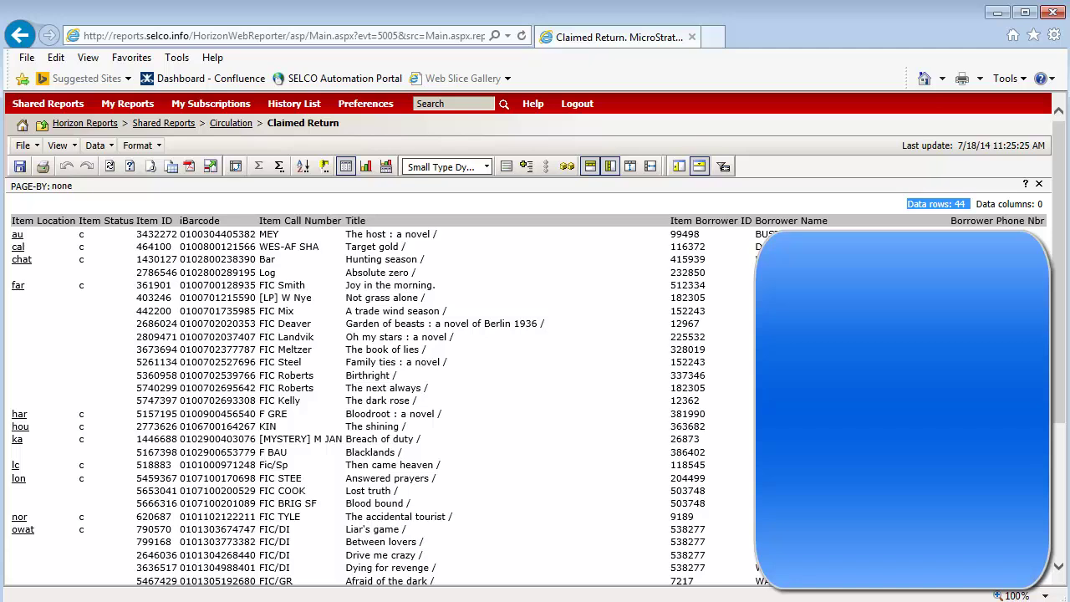
# Open the Generic Stats report in the Circulation folder and add gm:Grand Meadow Public Library as its location
pyautogui.click(221, 127)
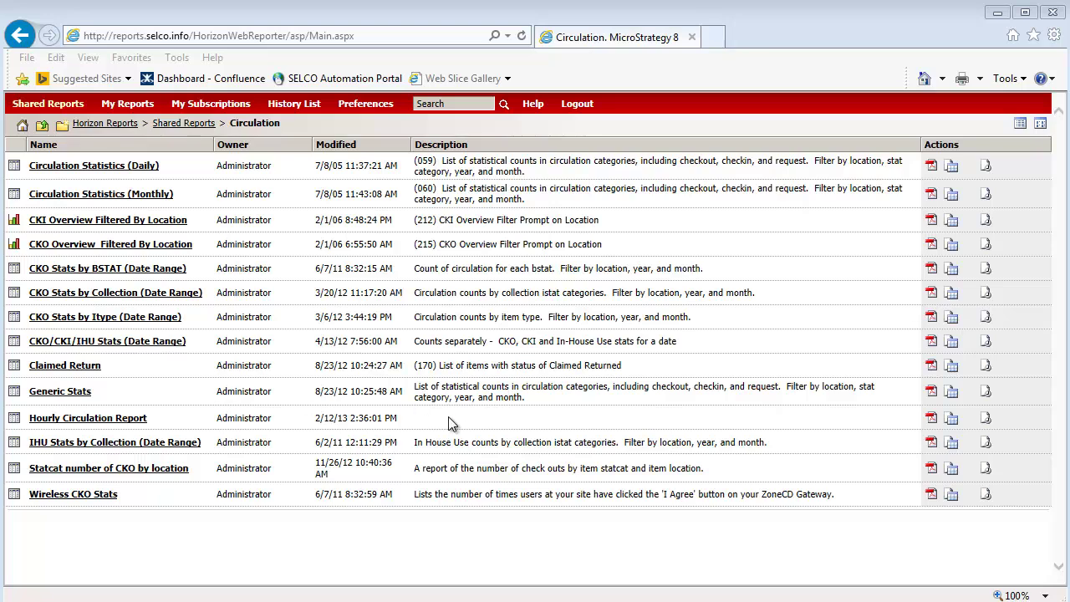
pyautogui.click(74, 392)
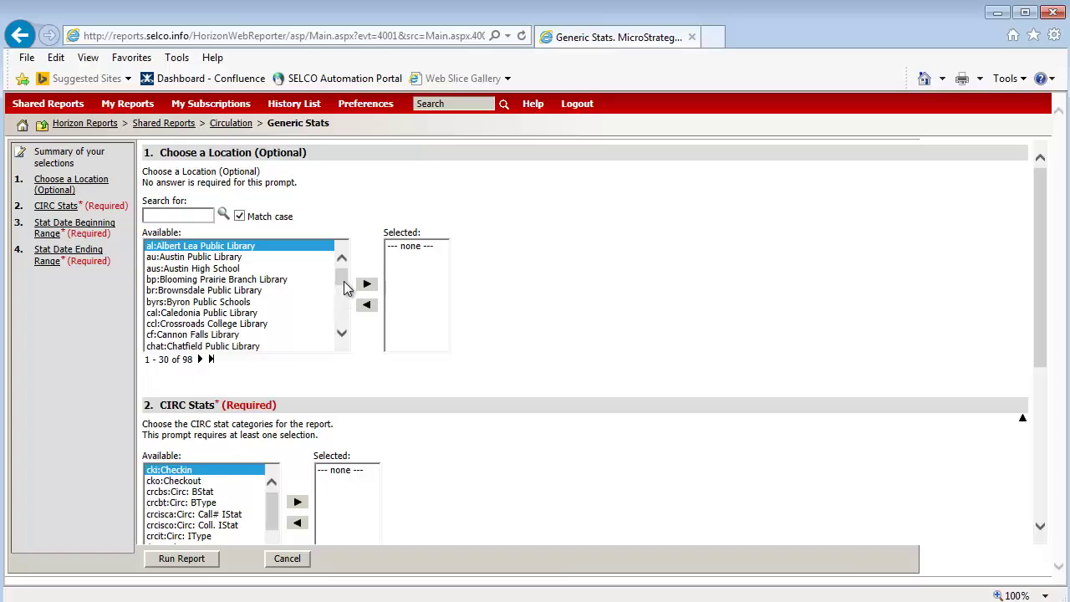
pyautogui.moveTo(342, 284); pyautogui.dragTo(347, 307)
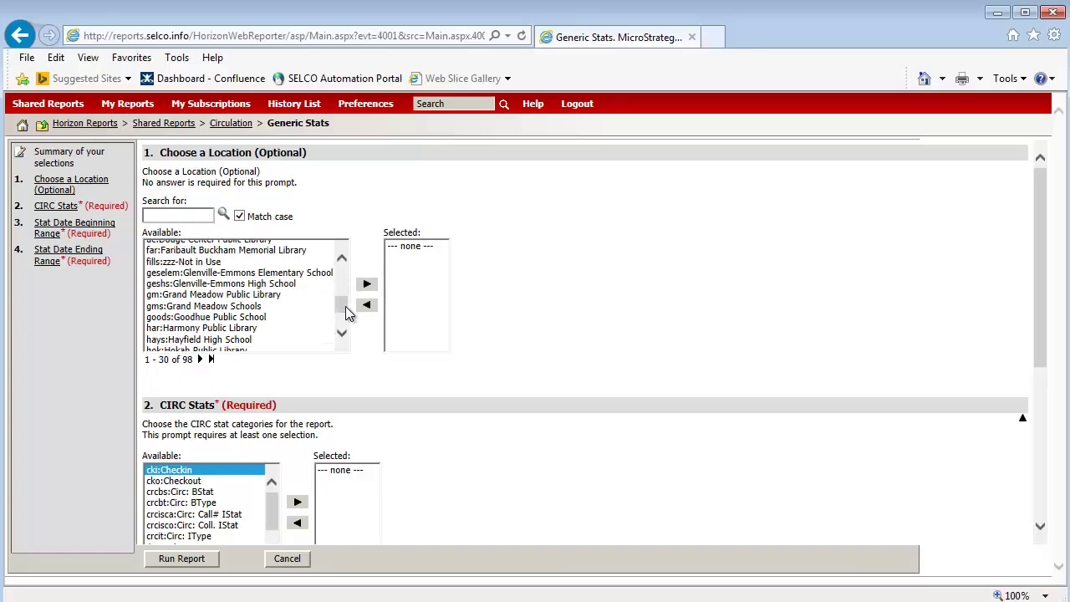
pyautogui.click(249, 294)
pyautogui.click(366, 284)
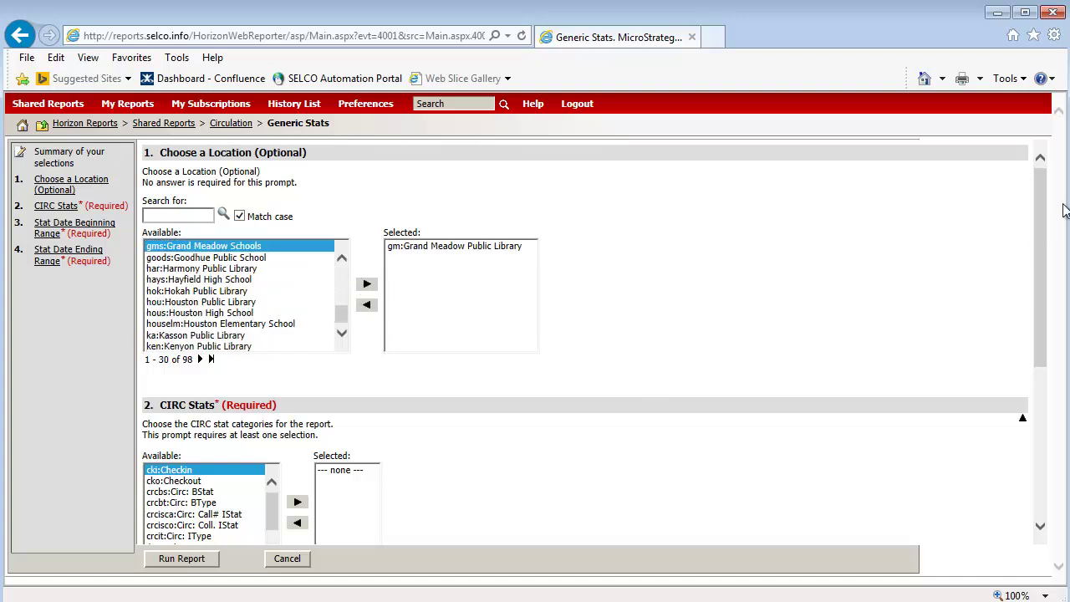
# Add cki:Checkin and cko:Checkout together to the selected CIRC Stats categories
pyautogui.moveTo(1044, 210); pyautogui.dragTo(1043, 314)
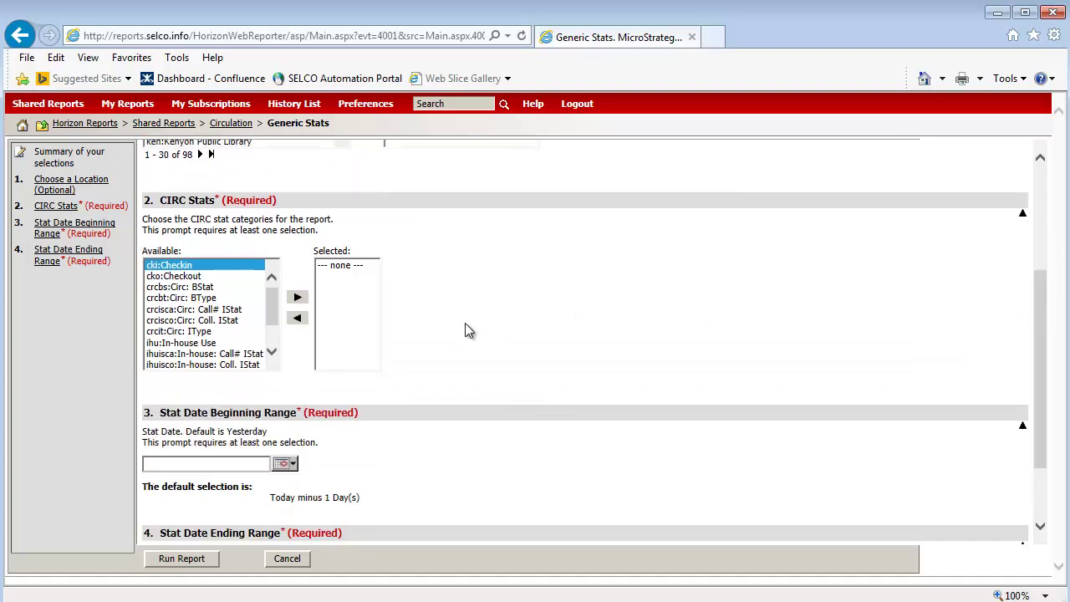
pyautogui.keyDown('shift'); pyautogui.click(221, 277); pyautogui.keyUp('shift')
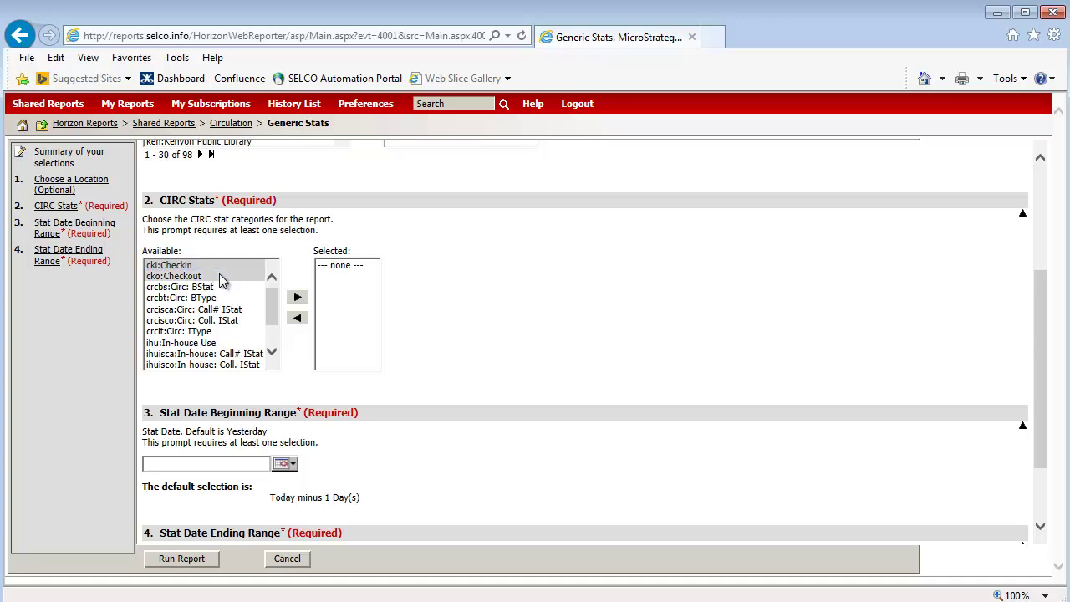
pyautogui.click(298, 299)
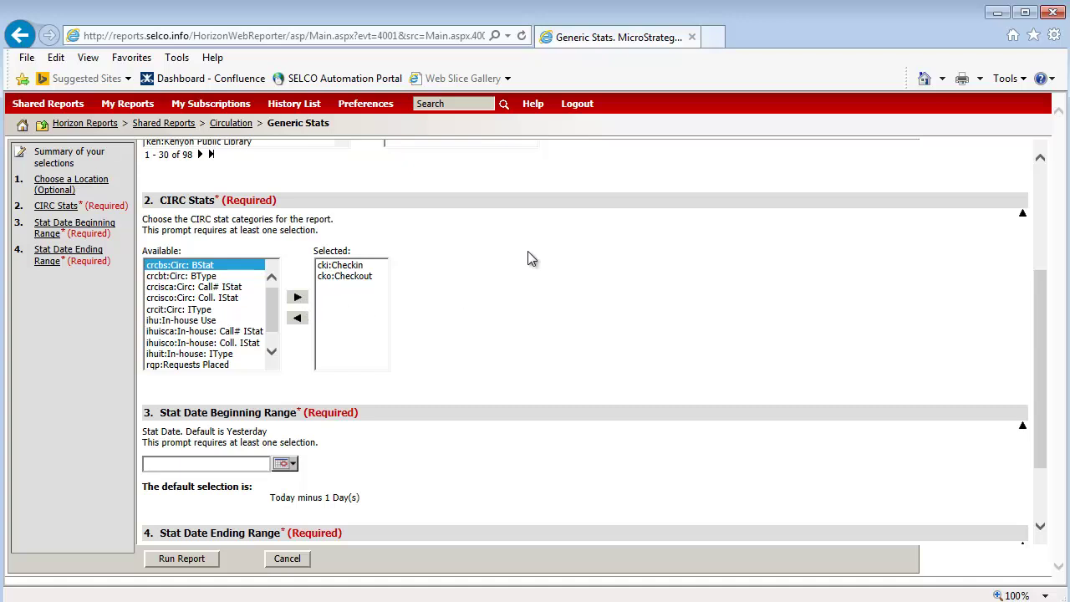
# Set the stat date range from 7/1/2014 to 7/17/2014 and run the Generic Stats report
pyautogui.scroll(-2, 1039, 324)
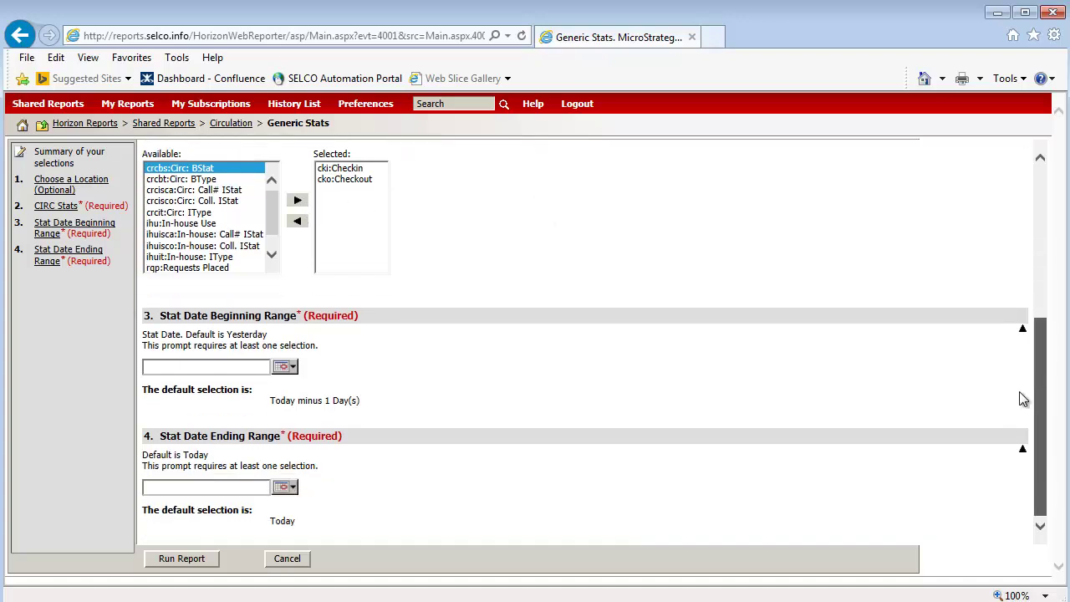
pyautogui.click(294, 366)
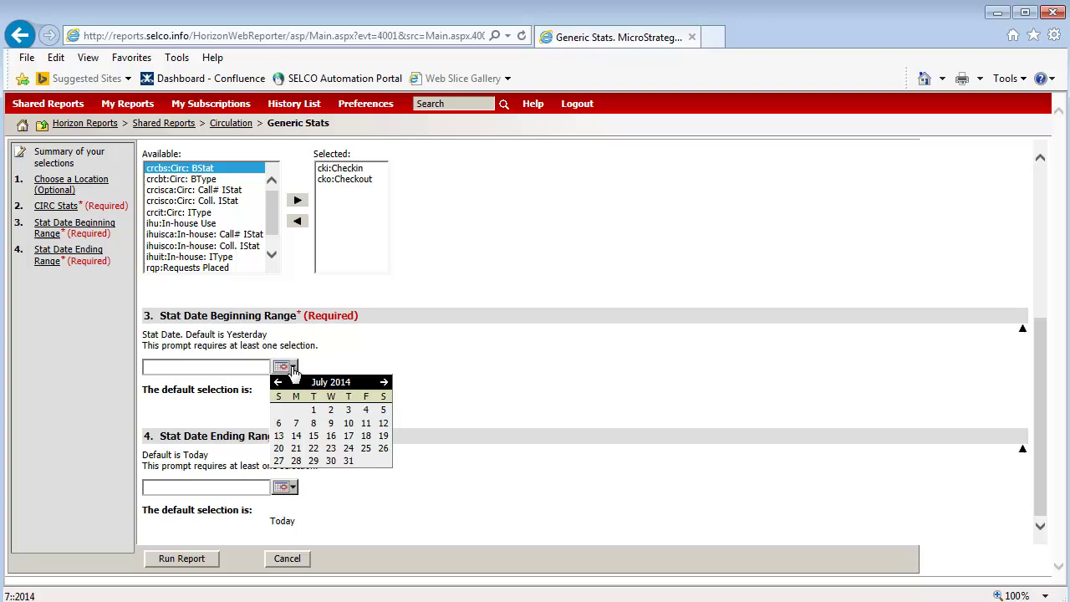
pyautogui.click(318, 416)
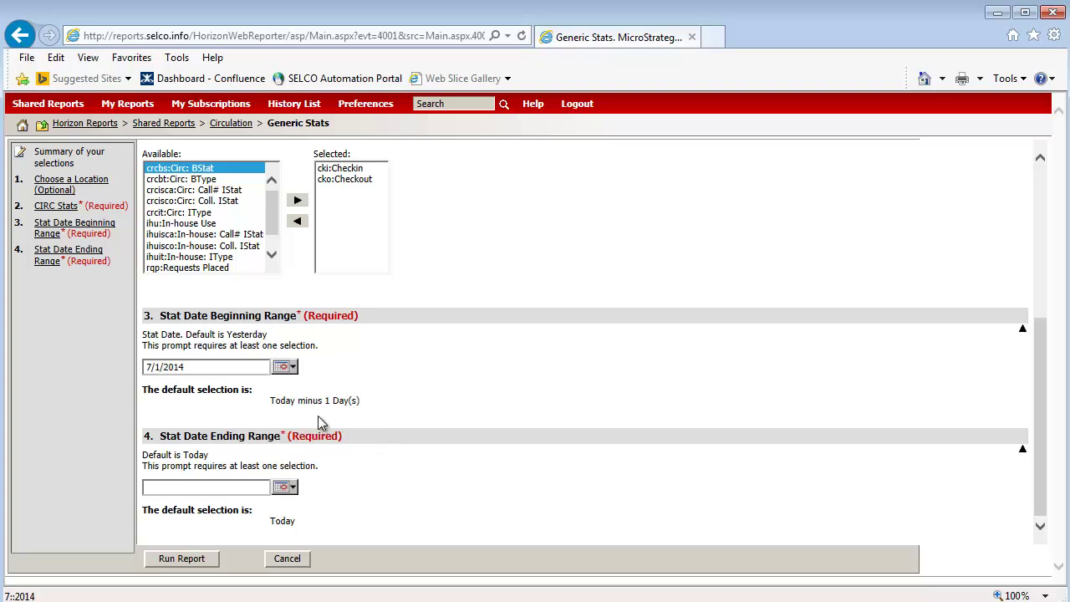
pyautogui.click(284, 486)
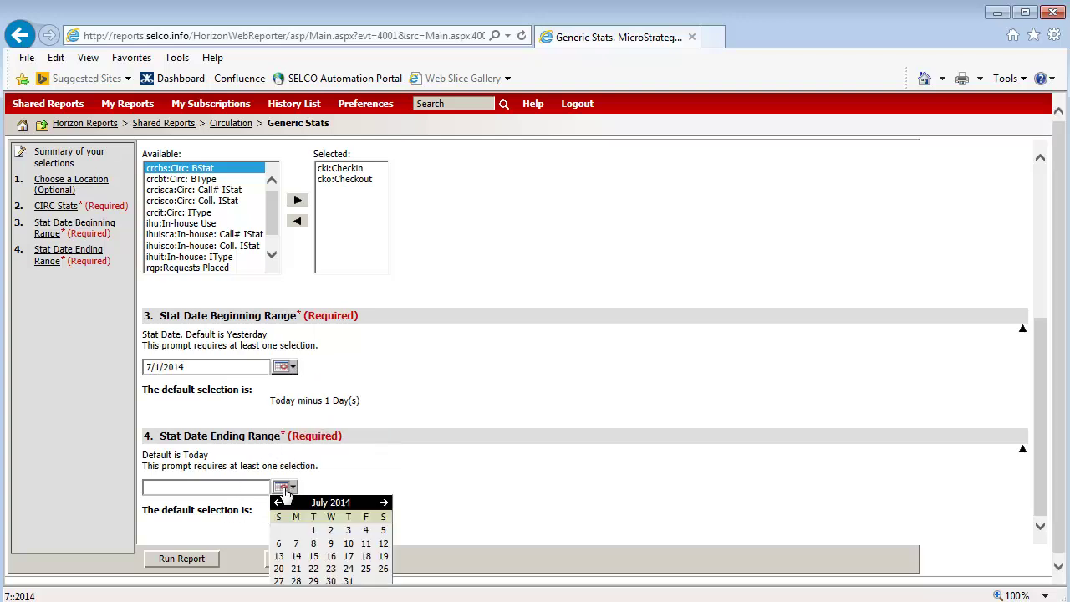
pyautogui.click(349, 556)
pyautogui.click(185, 562)
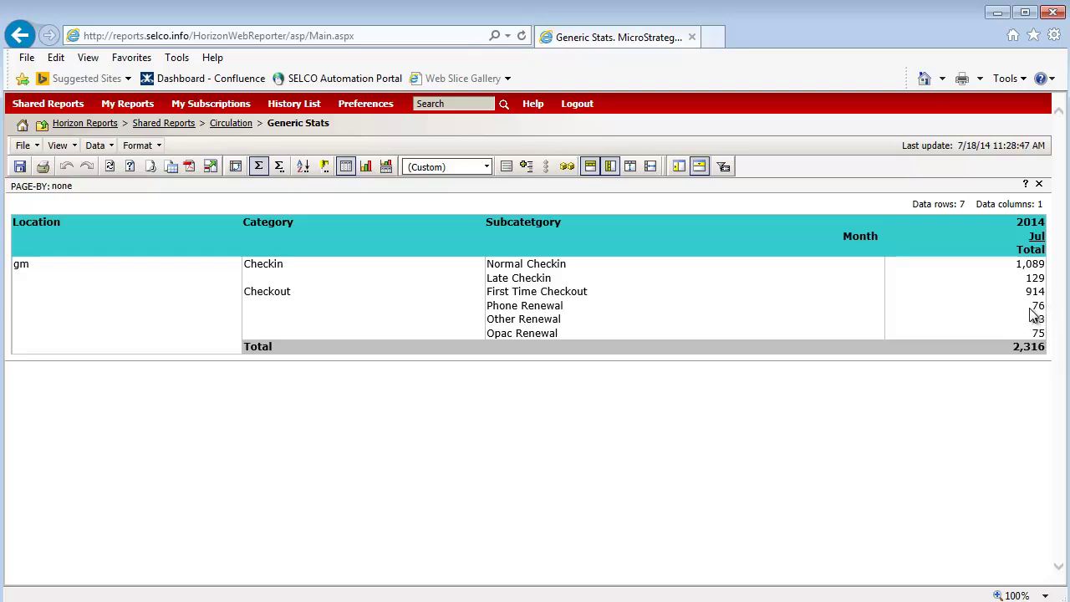
# Highlight the renewal counts and the total in the Generic Stats results
pyautogui.moveTo(1035, 307); pyautogui.dragTo(1041, 341)
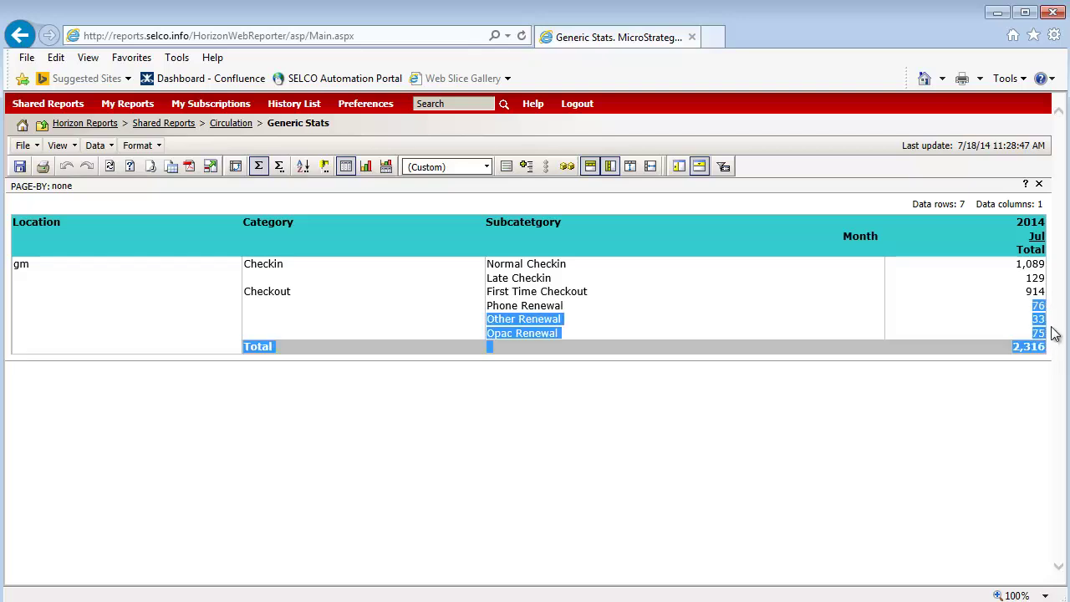
pyautogui.click(1049, 335)
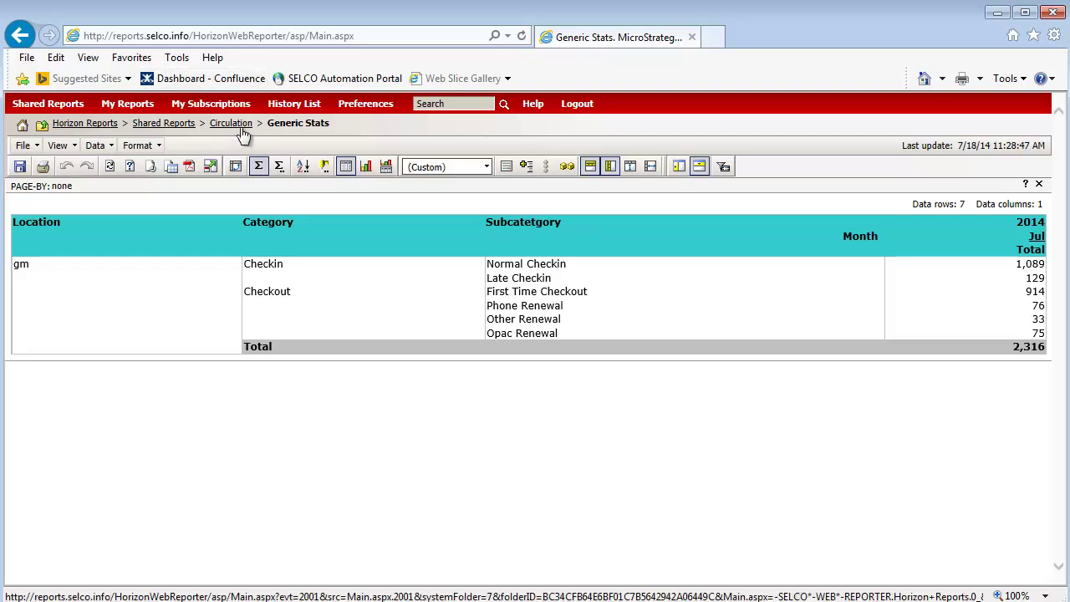
# Run the "My patrons with items overdue since..." report in the Overdues folder for al:Albert Lea Public Library with the default due date
pyautogui.click(171, 125)
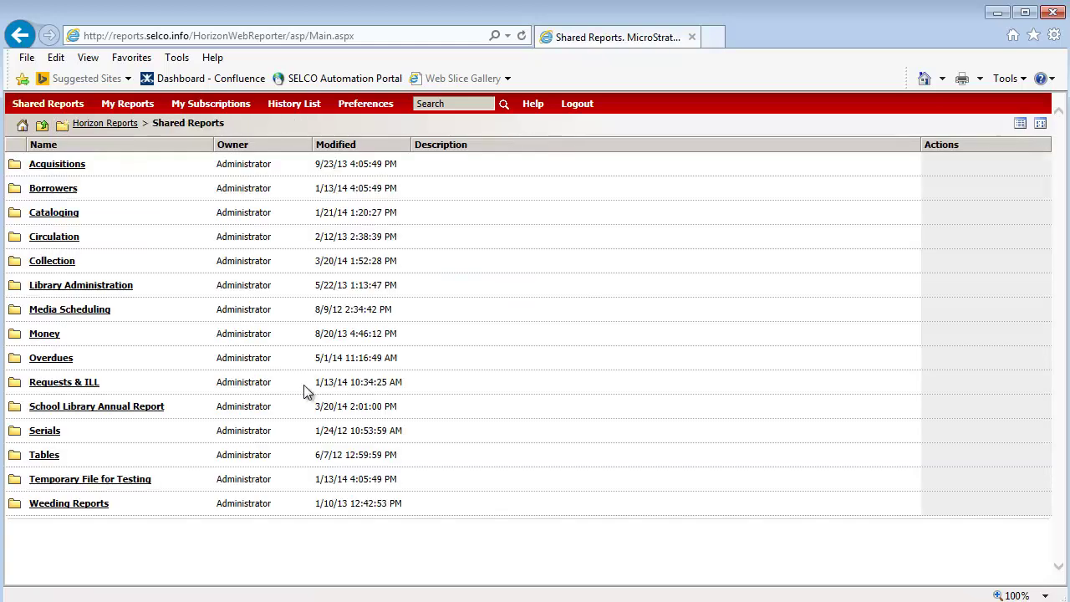
pyautogui.click(64, 360)
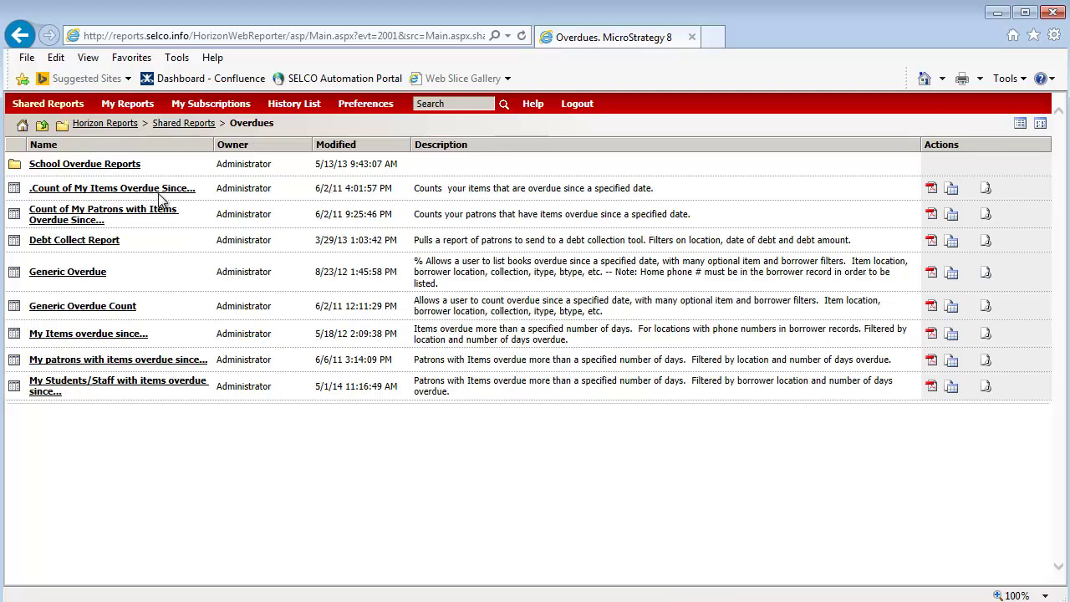
pyautogui.click(141, 361)
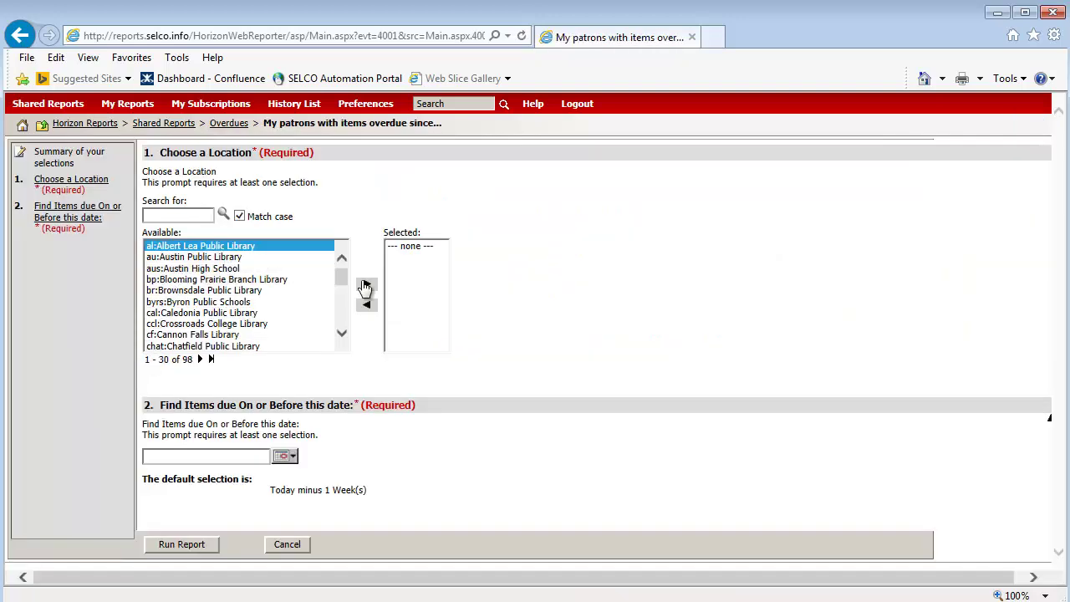
pyautogui.click(365, 286)
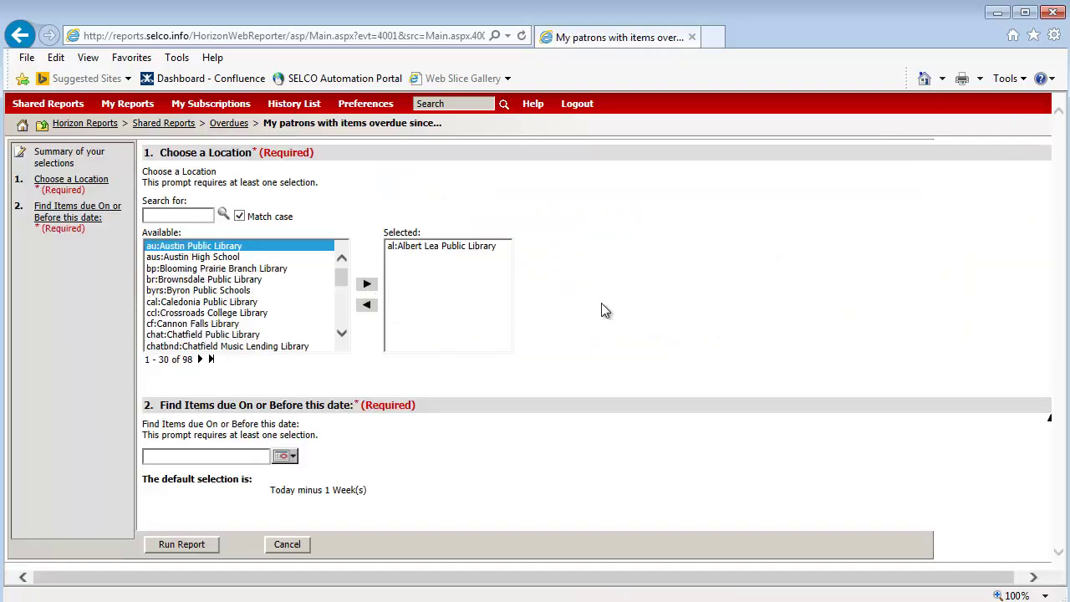
pyautogui.click(199, 555)
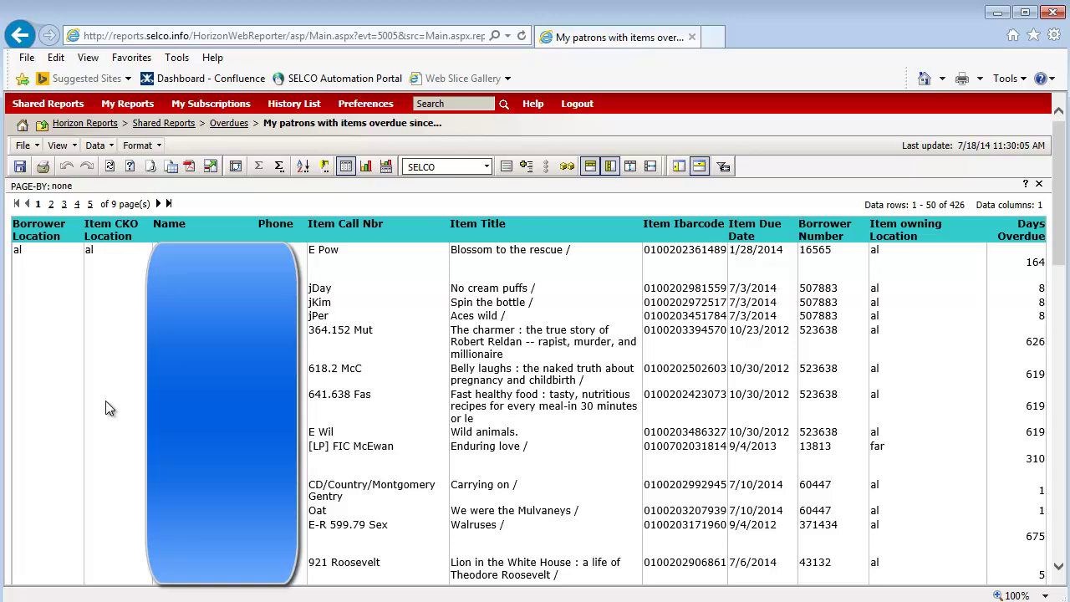
# Run the Hold Shelf List report in the shared Requests & ILL folder for pickup location cf:Cannon Falls Library
pyautogui.click(188, 127)
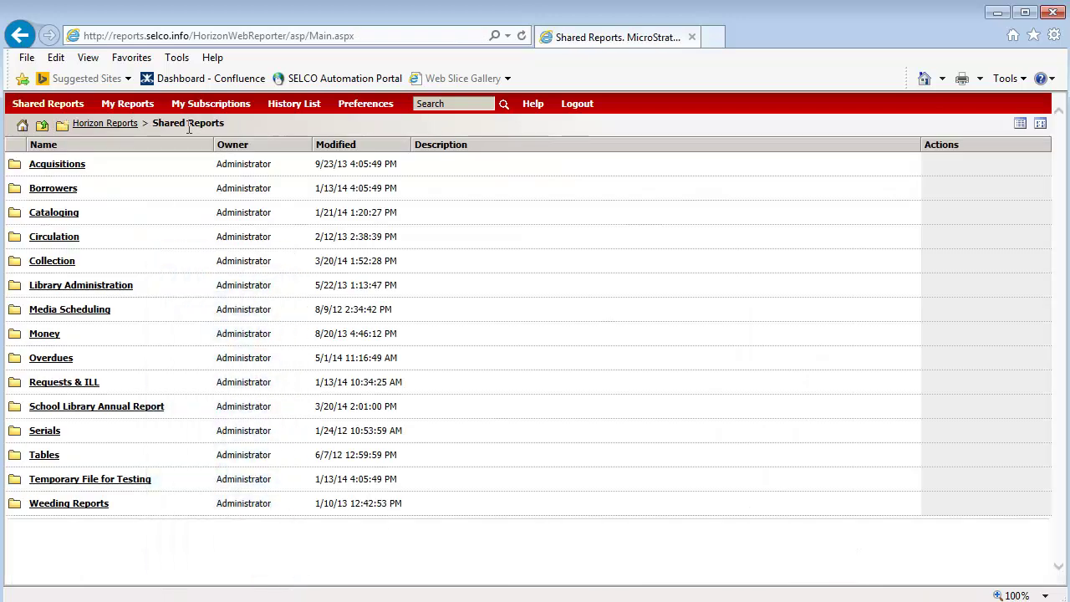
pyautogui.click(59, 382)
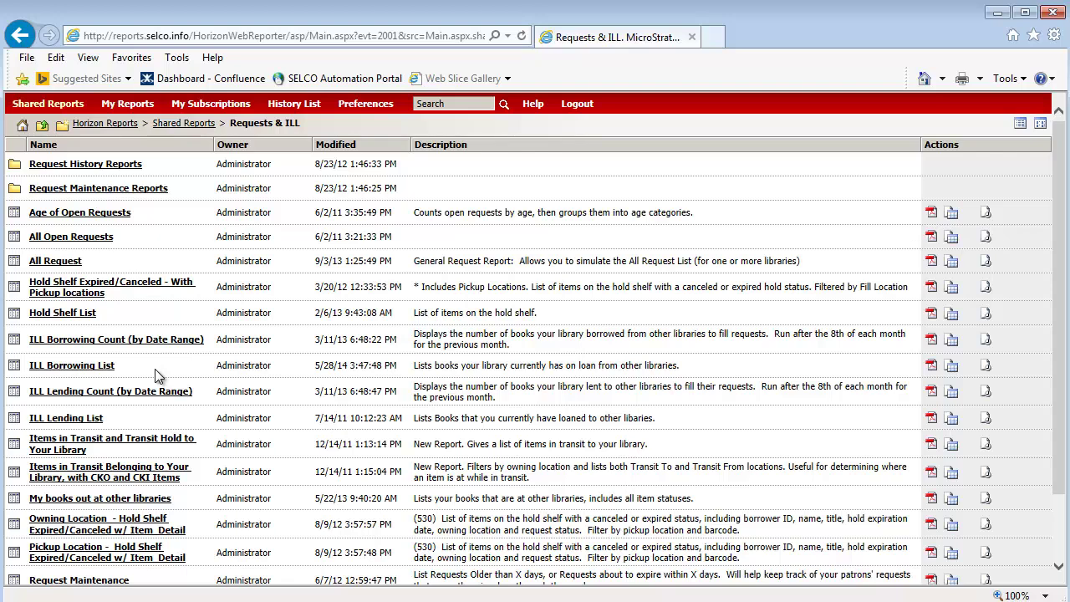
pyautogui.click(63, 312)
pyautogui.click(78, 335)
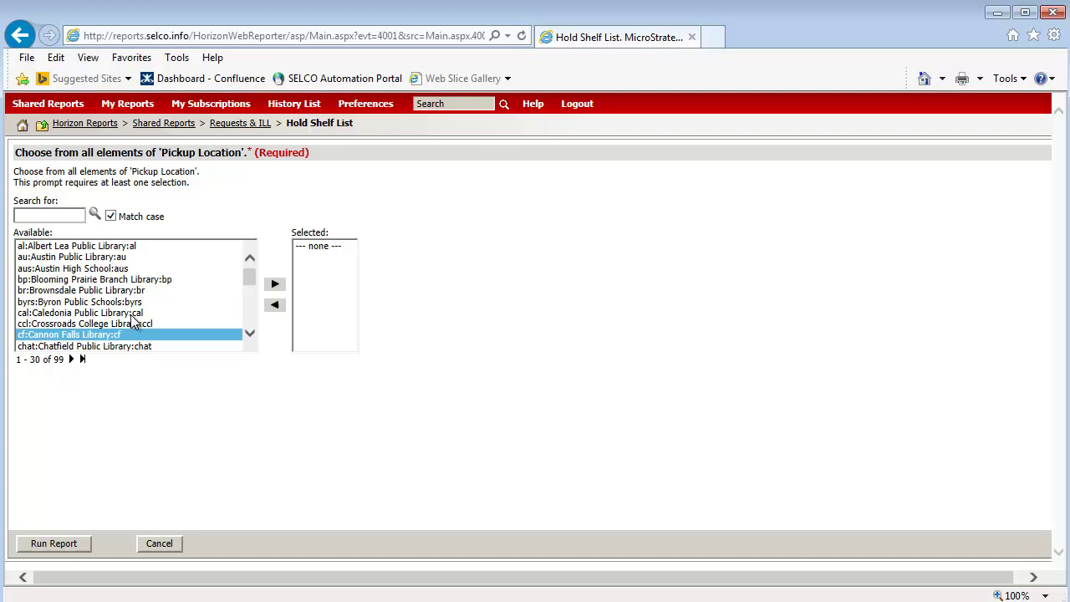
pyautogui.click(278, 285)
pyautogui.click(81, 544)
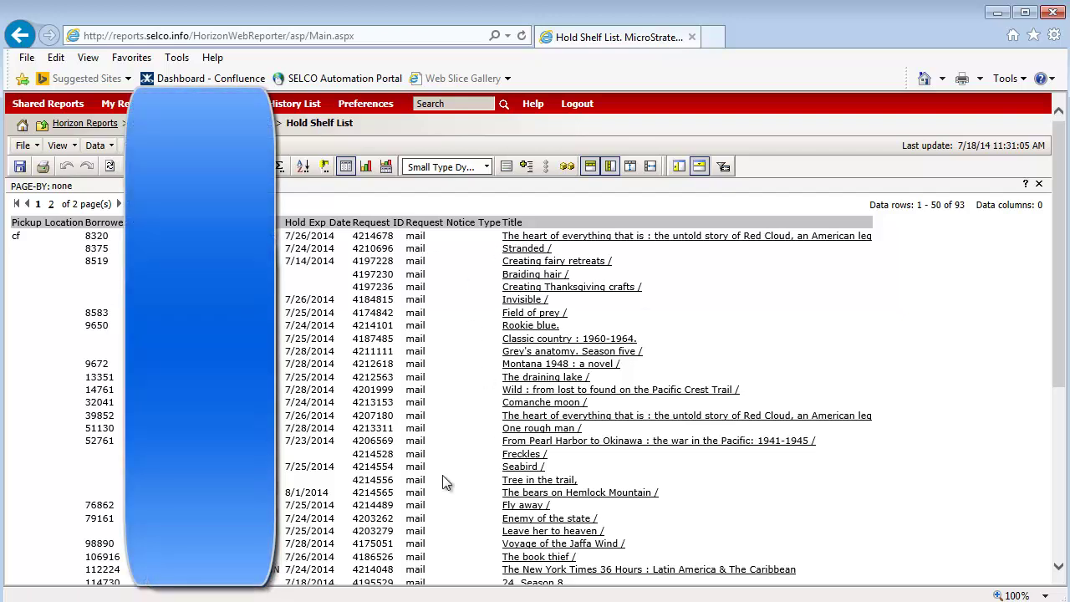
# Highlight the title, hold expiration date and request notice type of the Legacies entry in the Hold Shelf List
pyautogui.moveTo(1060, 251); pyautogui.dragTo(1064, 418)
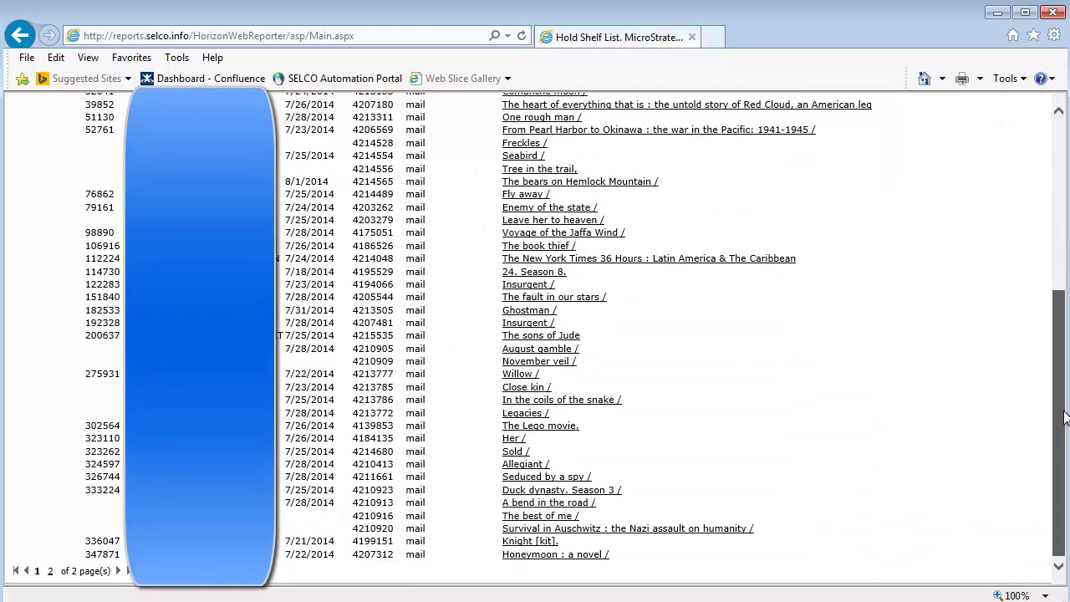
pyautogui.moveTo(558, 413); pyautogui.dragTo(502, 422)
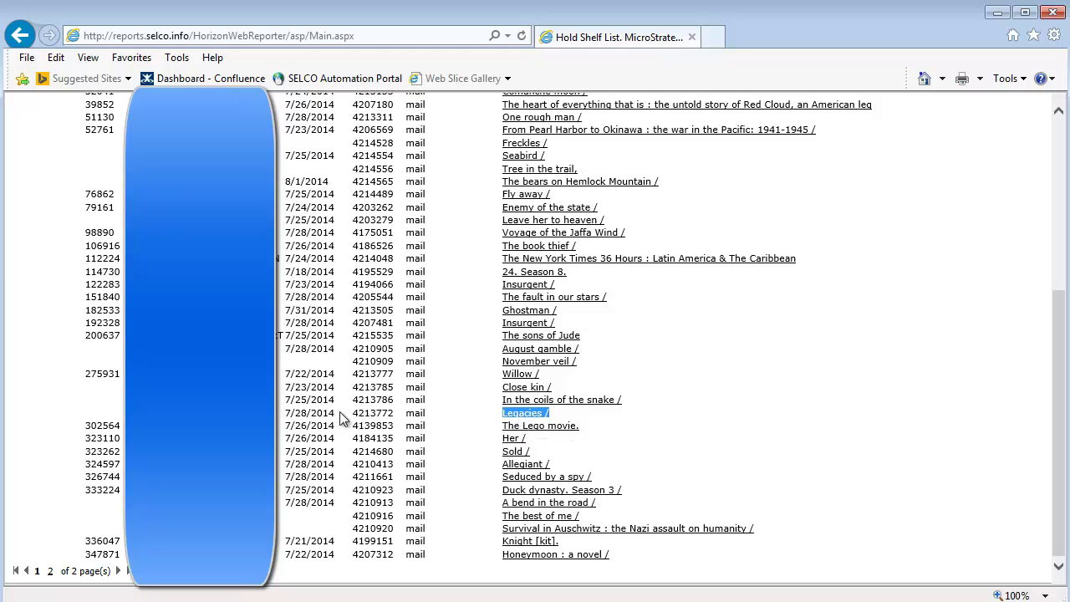
pyautogui.moveTo(339, 411); pyautogui.dragTo(285, 413)
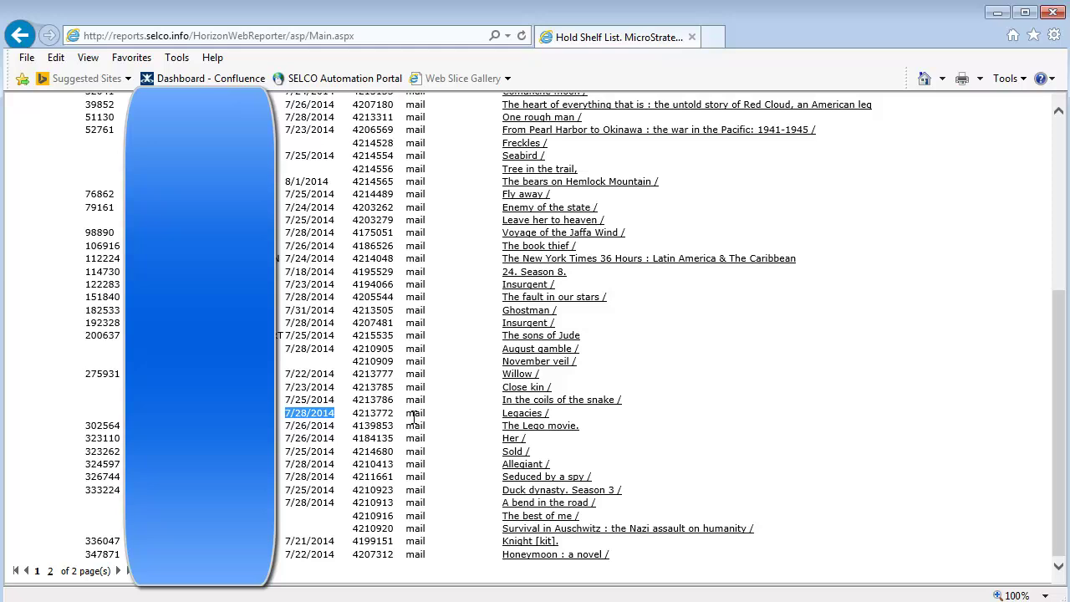
pyautogui.doubleClick(417, 413)
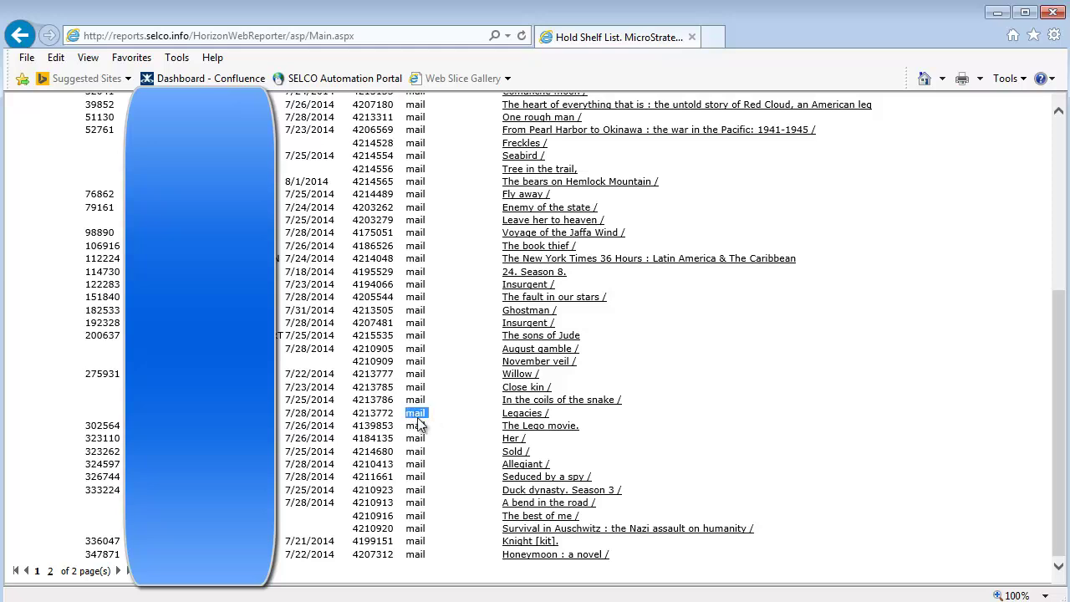
# Examine the request notice types on page 2 of the Hold Shelf List
pyautogui.click(50, 572)
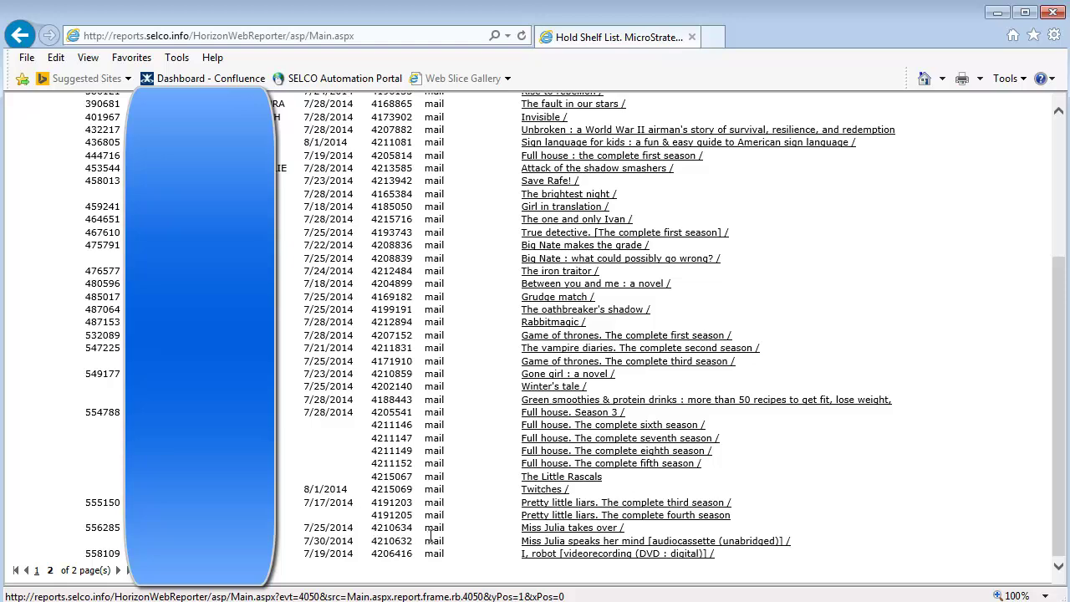
pyautogui.scroll(5, 431, 534)
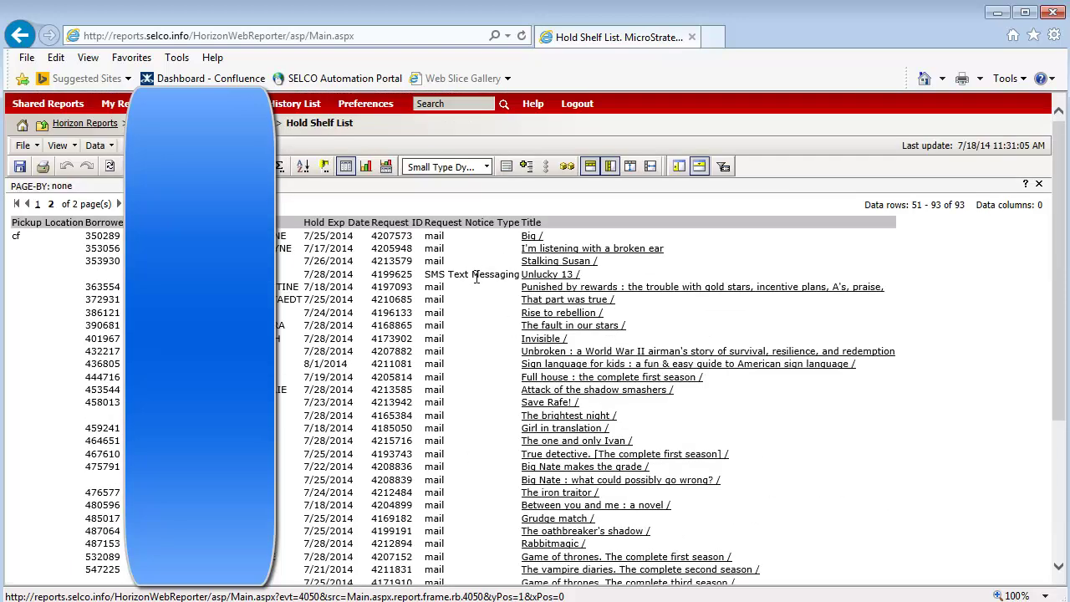
pyautogui.click(58, 145)
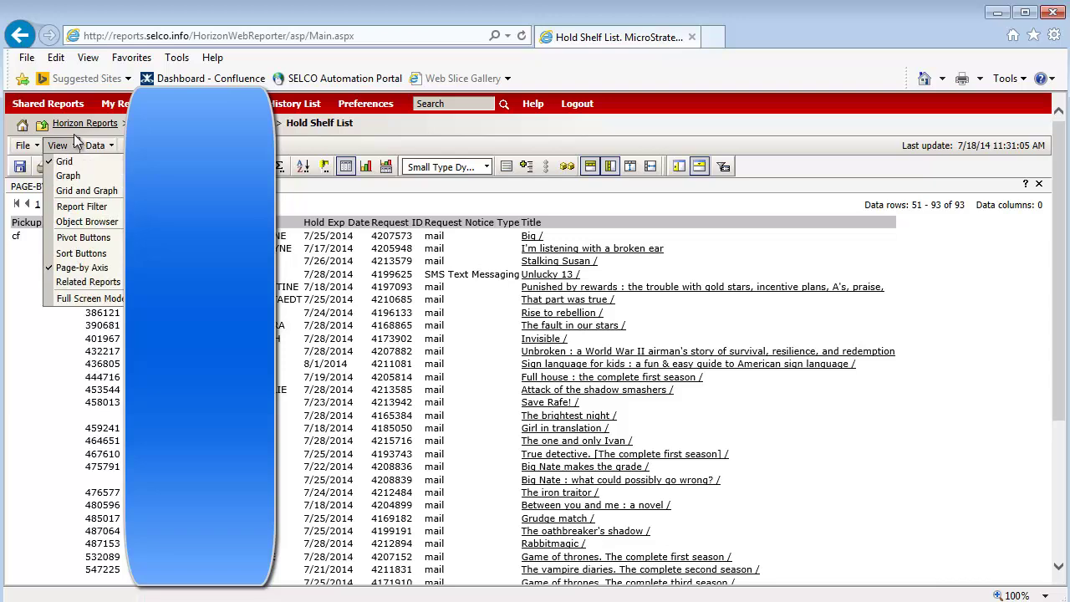
# Open the ILL Borrowing Count (by Date Range) report in the Requests & ILL folder and add aus:Austin High School as its location
pyautogui.click(246, 125)
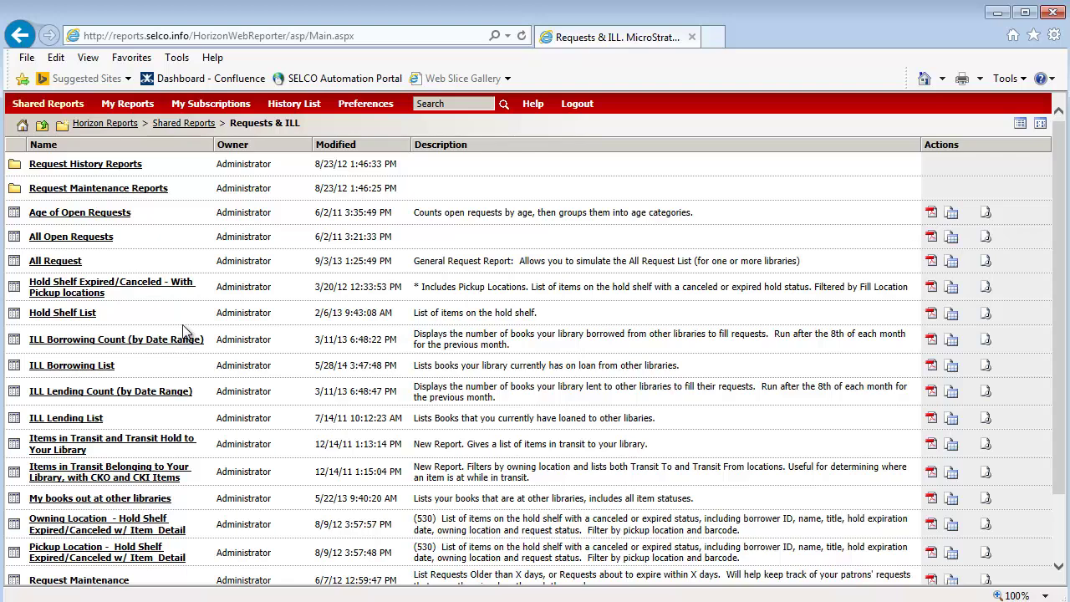
pyautogui.scroll(-2, 179, 335)
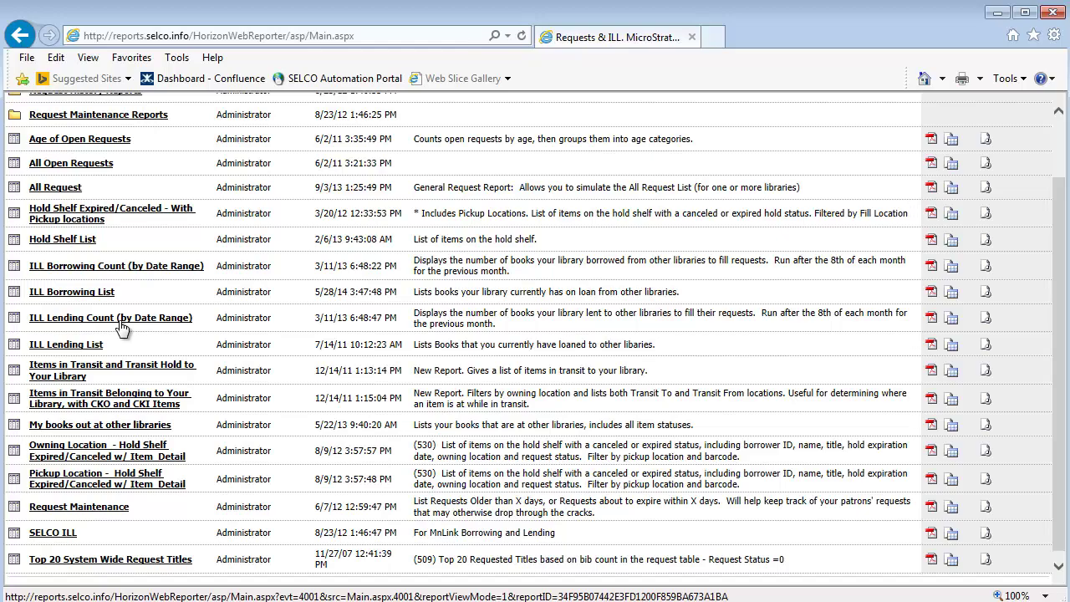
pyautogui.scroll(2, 125, 334)
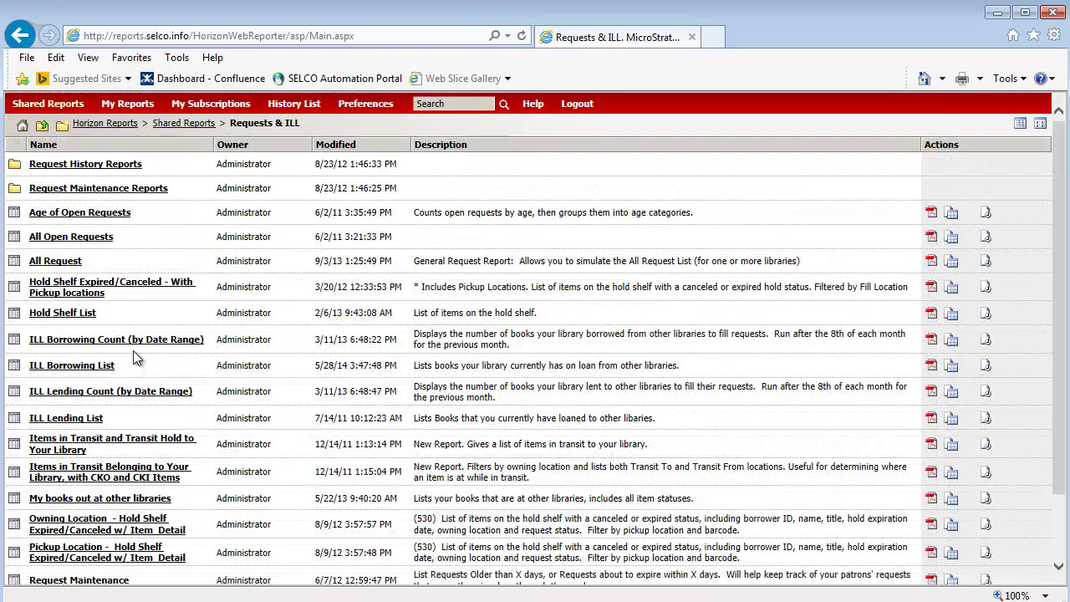
pyautogui.click(132, 346)
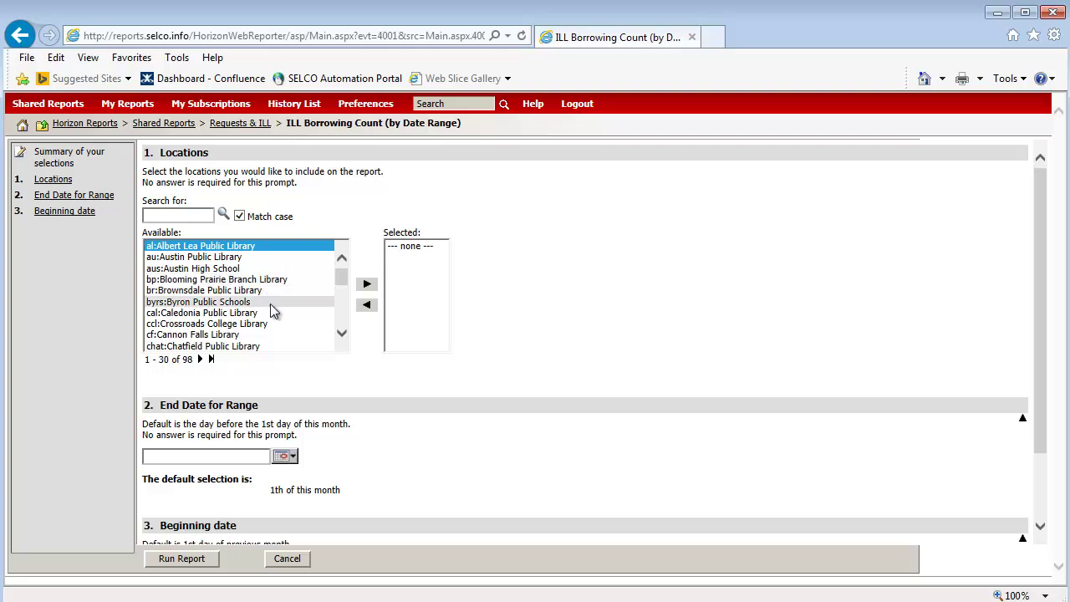
pyautogui.click(251, 268)
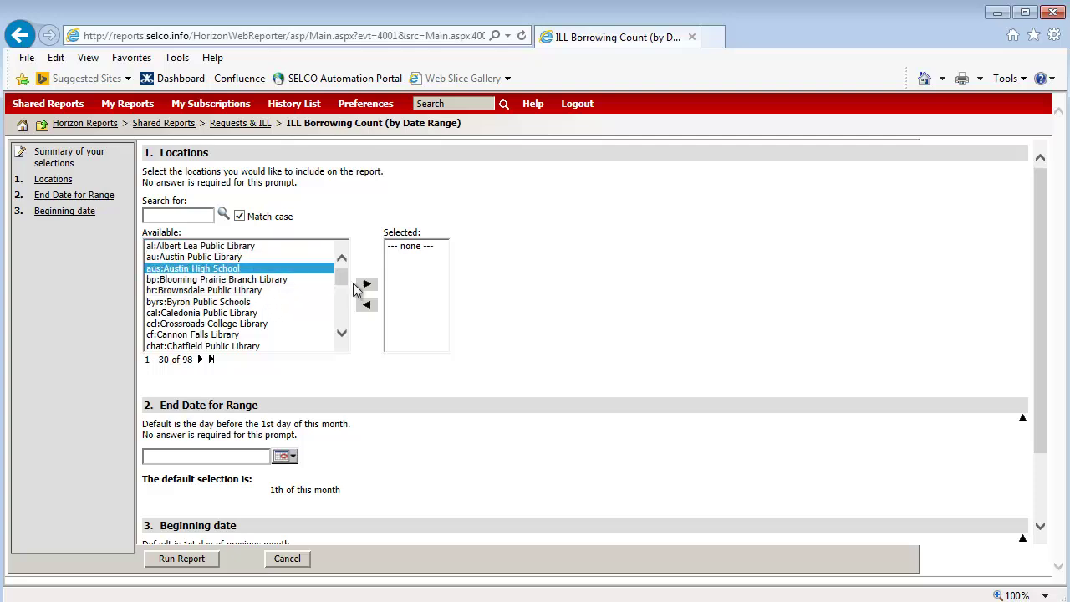
pyautogui.click(367, 283)
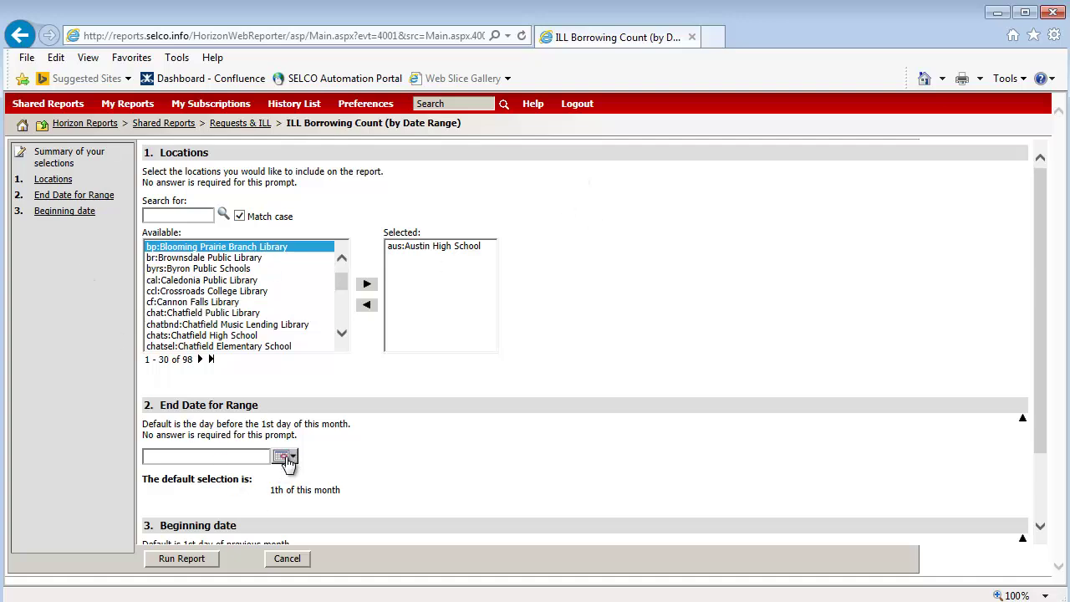
# Set the end date for the borrowing count's range to 6/1/2014
pyautogui.scroll(-1, 423, 413)
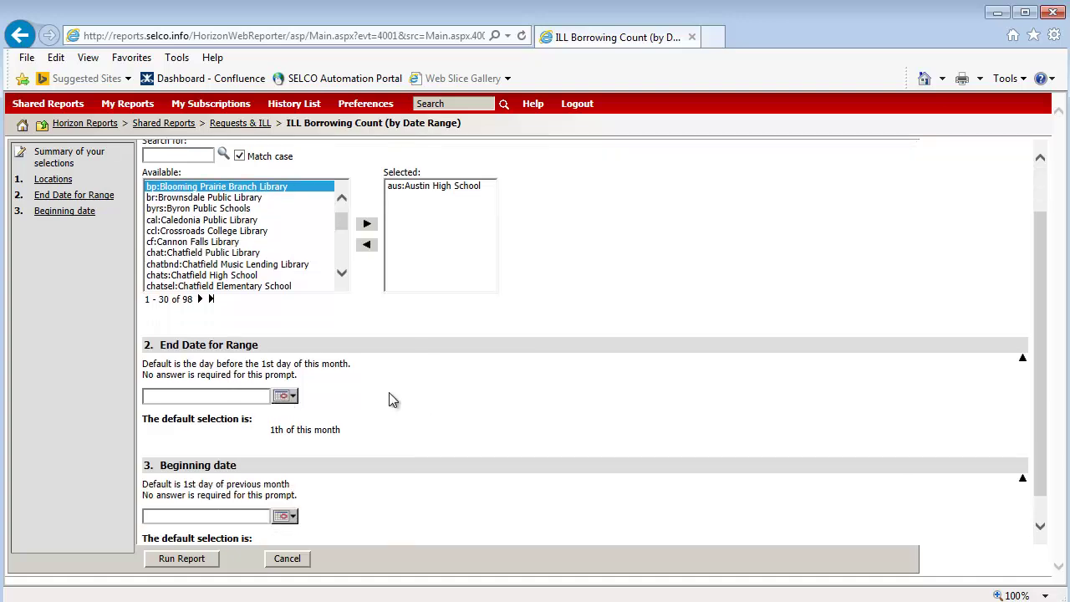
pyautogui.click(283, 395)
pyautogui.click(278, 412)
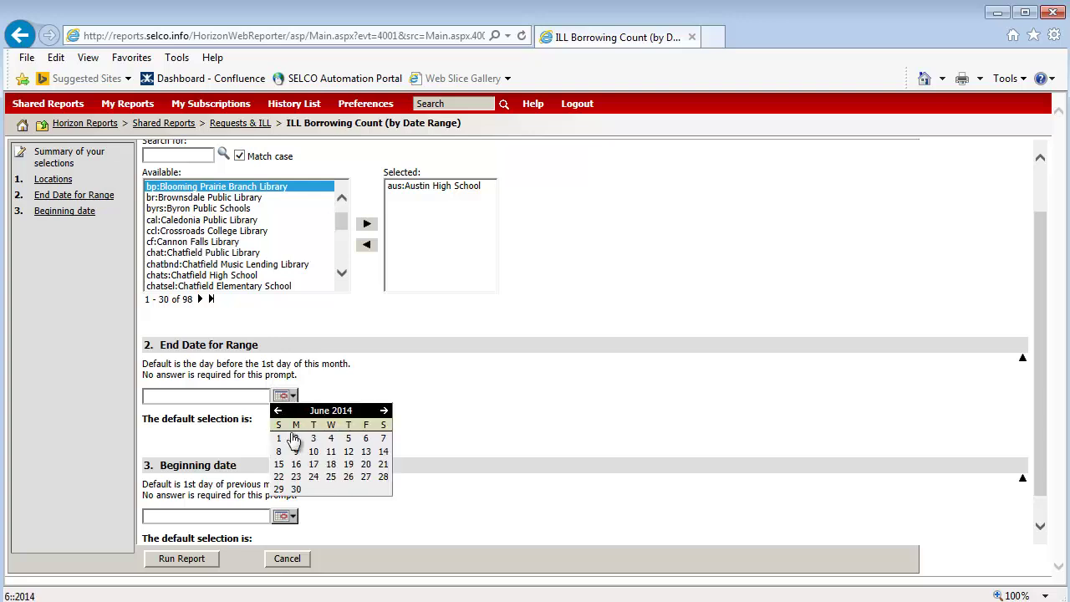
pyautogui.click(280, 438)
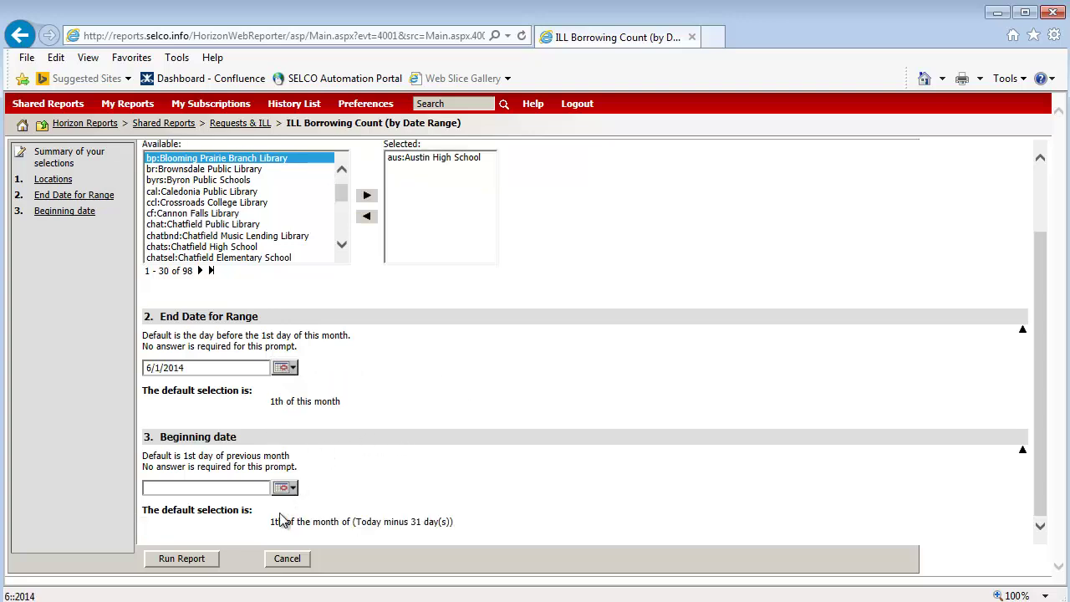
# Set the beginning date to January 1, 2014 and run the ILL Borrowing Count report
pyautogui.click(286, 487)
pyautogui.click(277, 503)
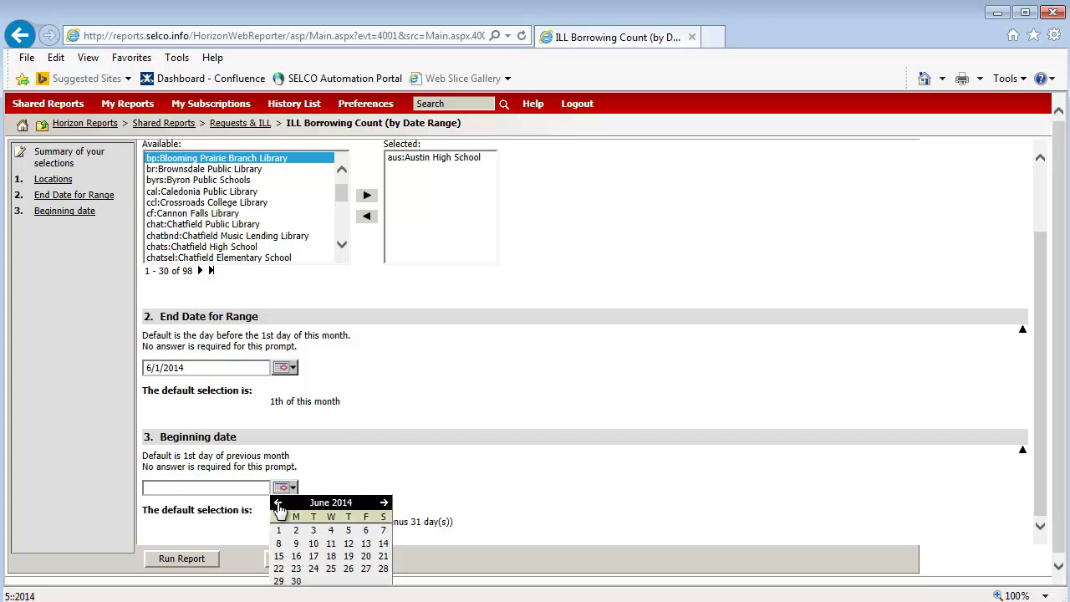
pyautogui.click(278, 503)
pyautogui.click(277, 503)
pyautogui.click(277, 503)
pyautogui.click(277, 503)
pyautogui.click(278, 504)
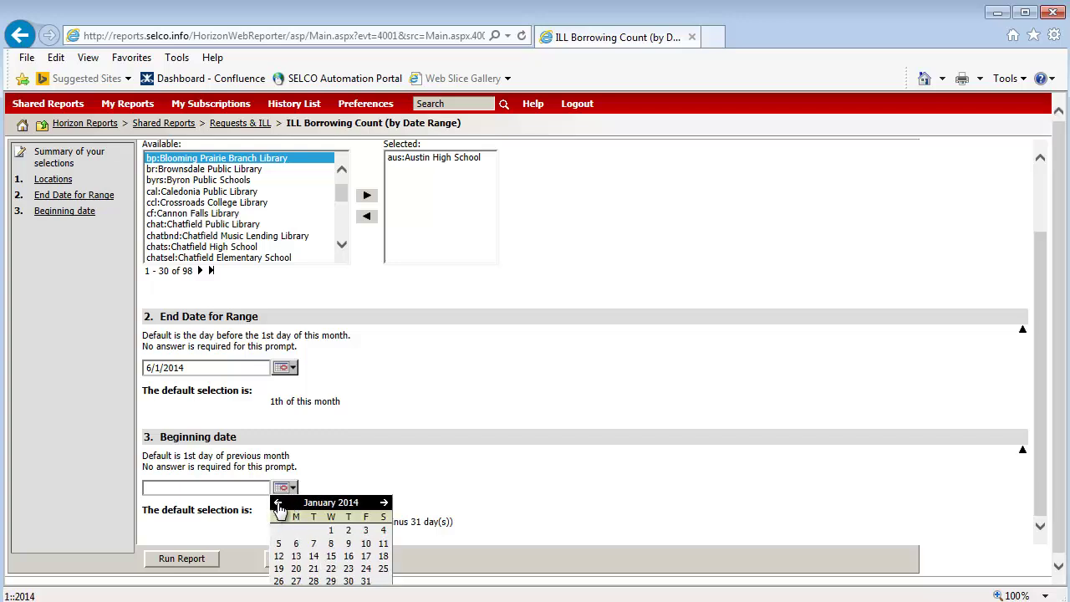
pyautogui.click(332, 531)
pyautogui.click(193, 557)
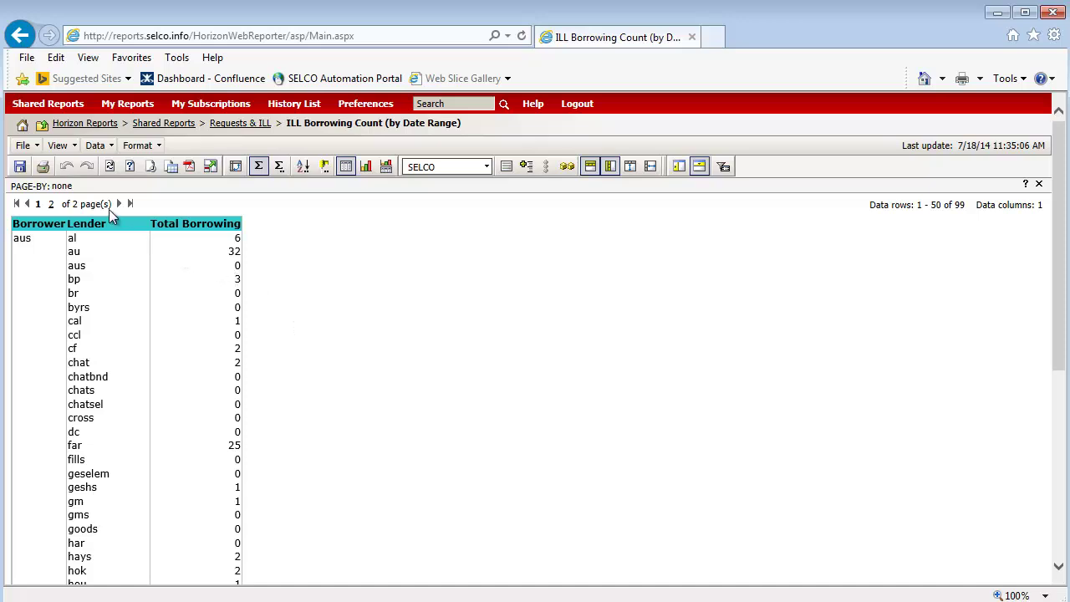
# Look through both pages of the ILL Borrowing Count results and check the overall total at the end
pyautogui.scroll(-1, 247, 245)
pyautogui.scroll(1, 269, 271)
pyautogui.scroll(-5, 273, 270)
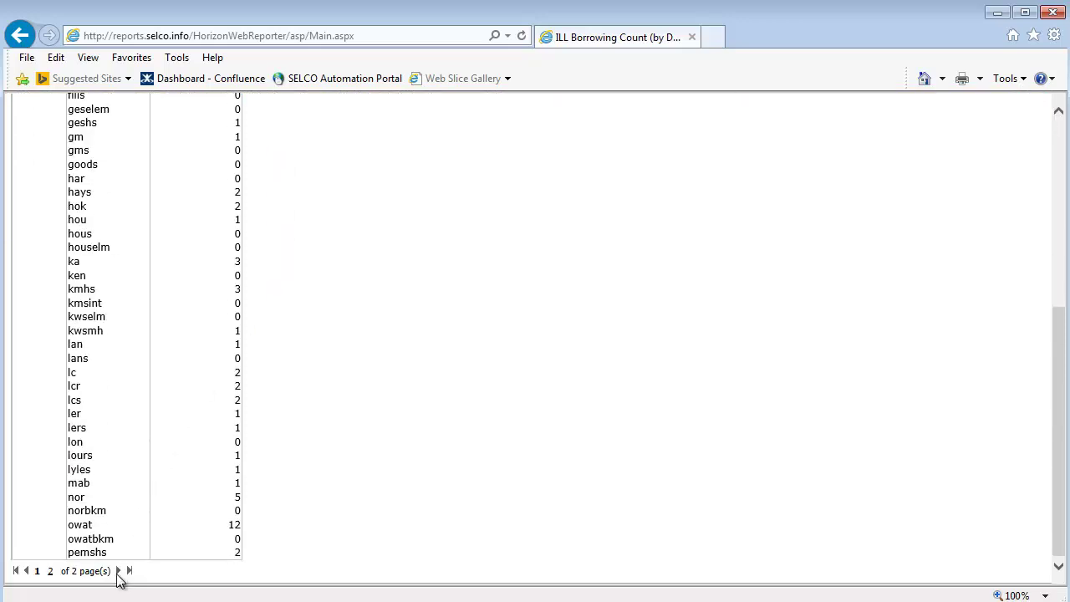
pyautogui.click(50, 571)
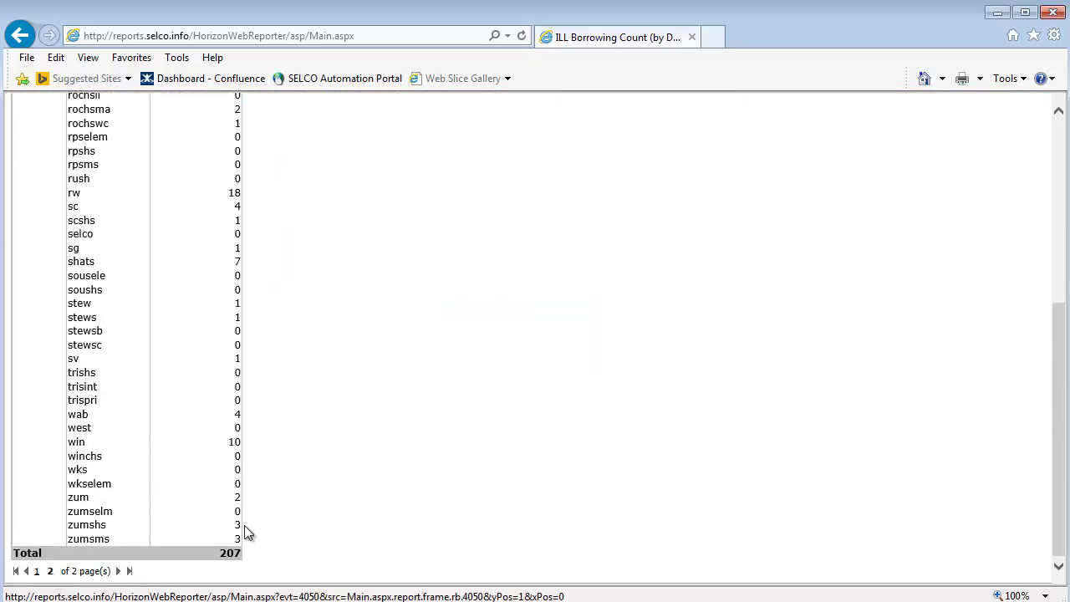
pyautogui.moveTo(191, 561); pyautogui.dragTo(237, 569)
pyautogui.click(249, 565)
pyautogui.scroll(5, 282, 516)
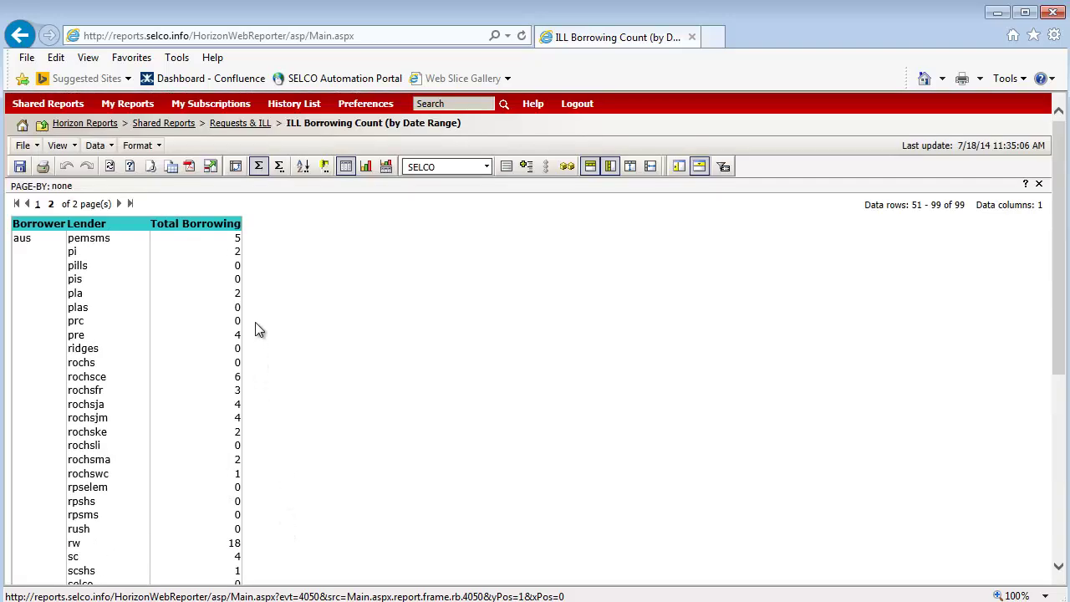
# Open the ILL Lending Count (by Date Range) report in the Requests & ILL folder and add aus:Austin High School as its location
pyautogui.click(237, 123)
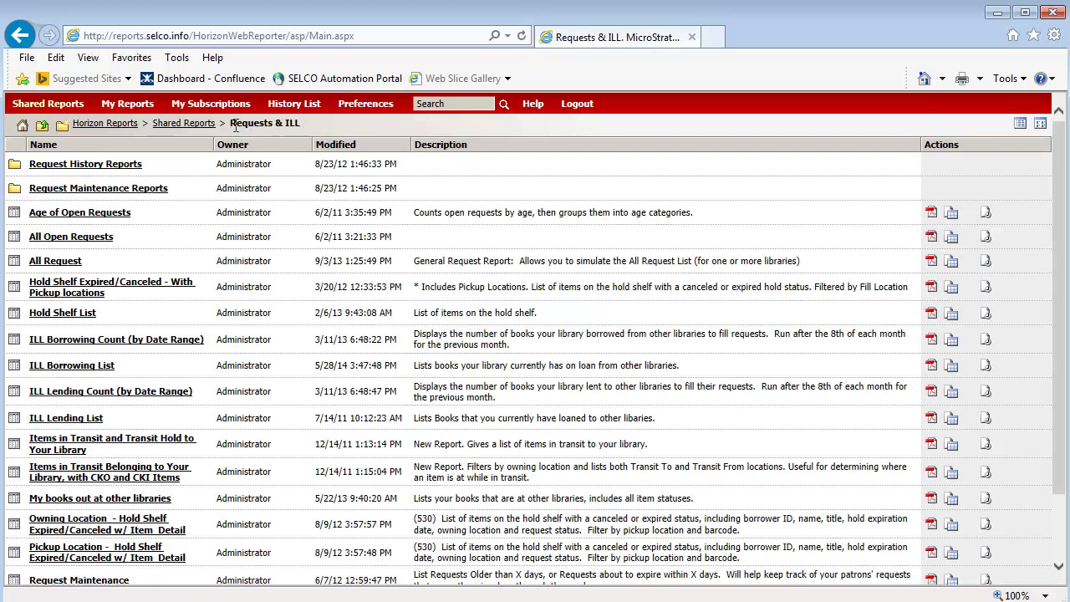
pyautogui.click(114, 393)
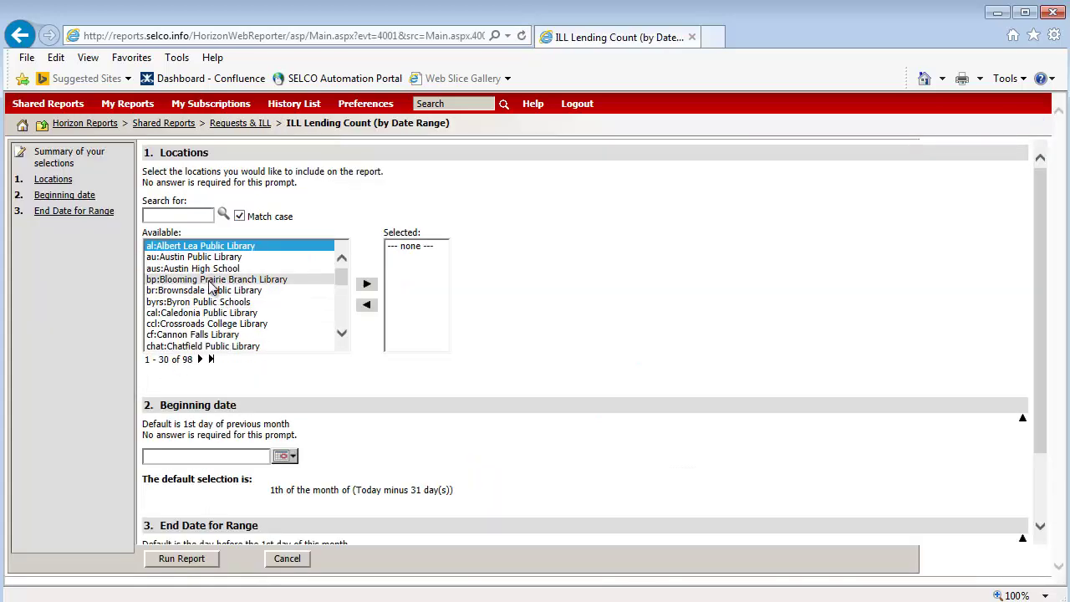
pyautogui.click(214, 270)
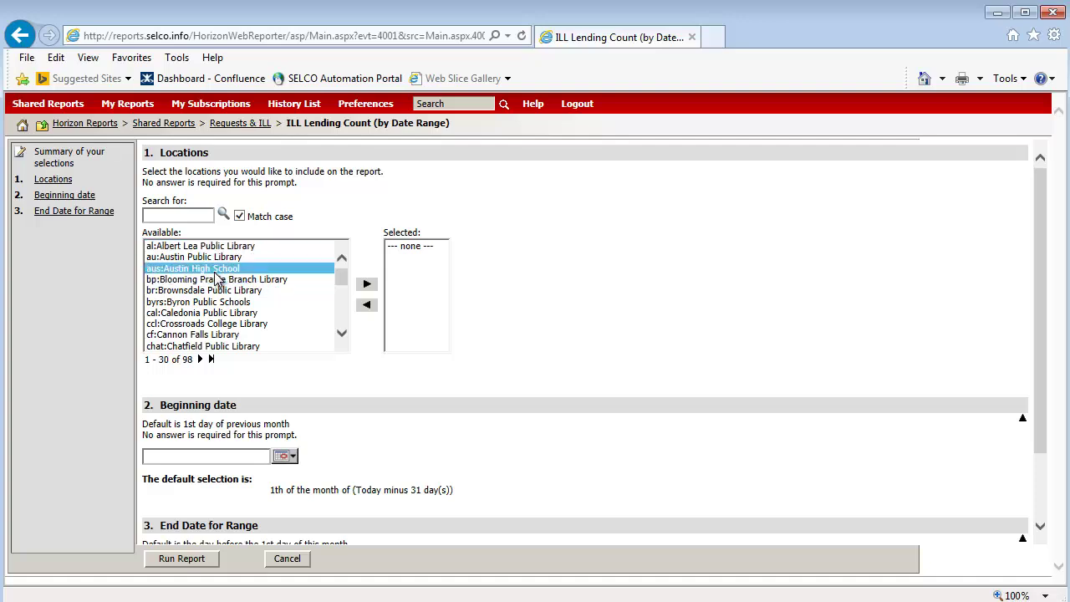
pyautogui.click(366, 284)
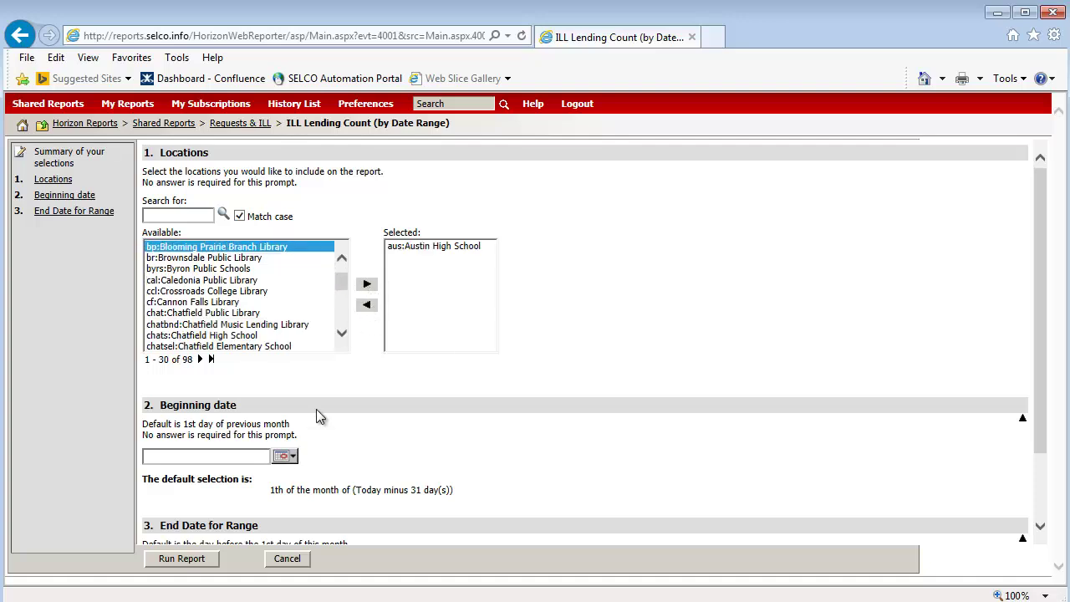
# Set the lending count's beginning date to 1/1/2014
pyautogui.click(285, 455)
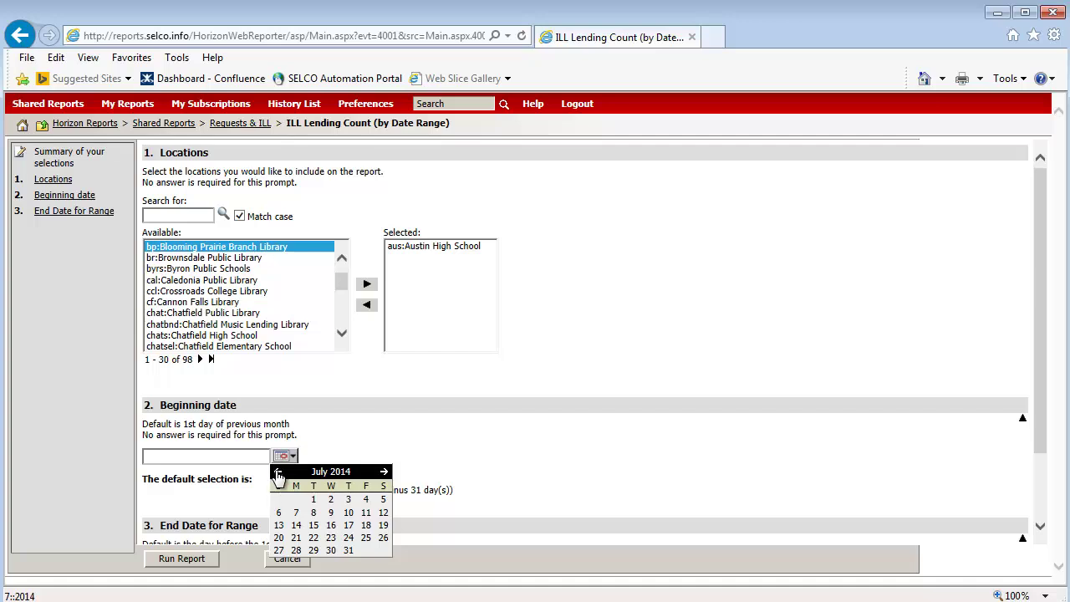
pyautogui.click(279, 472)
pyautogui.click(279, 473)
pyautogui.click(279, 472)
pyautogui.click(279, 472)
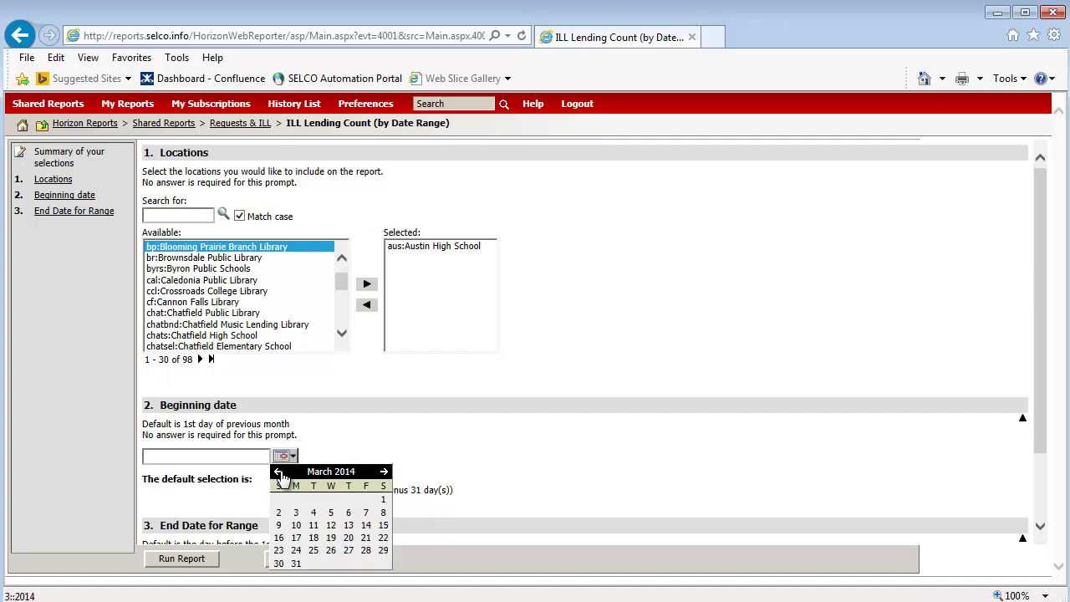
pyautogui.click(279, 472)
pyautogui.click(280, 472)
pyautogui.click(331, 500)
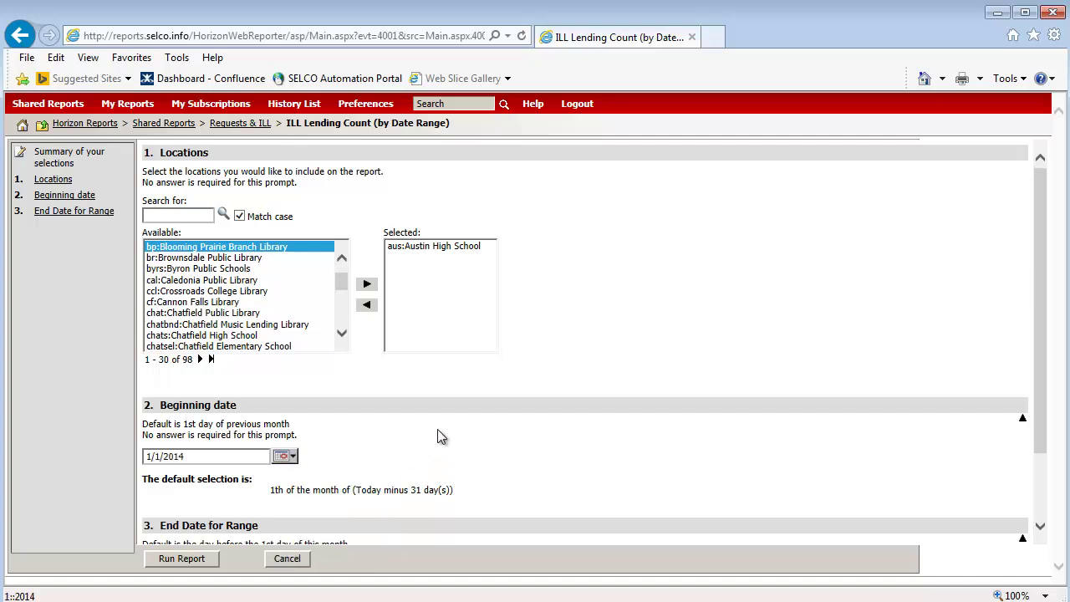
# Set the end date for the range to 6/1/2014 and run the ILL Lending Count report
pyautogui.scroll(-1, 449, 410)
pyautogui.click(284, 487)
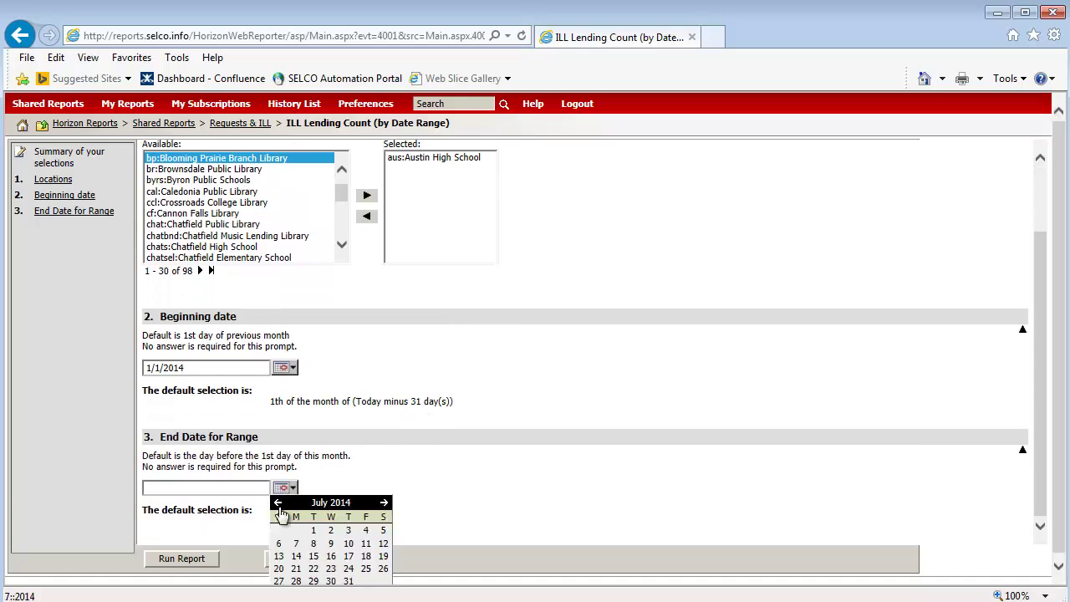
pyautogui.click(280, 504)
pyautogui.click(279, 530)
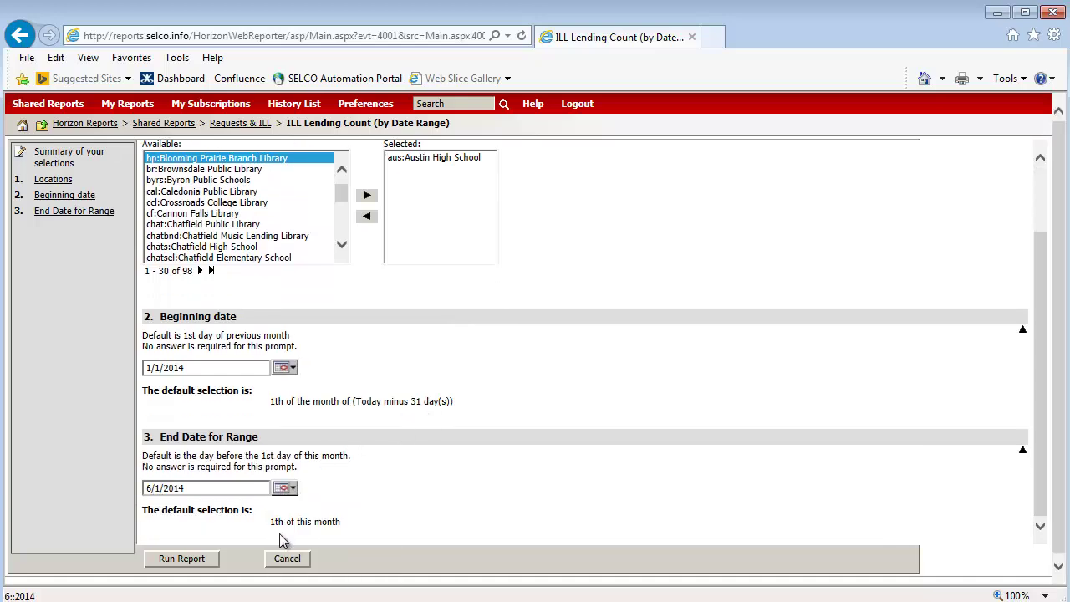
pyautogui.click(192, 561)
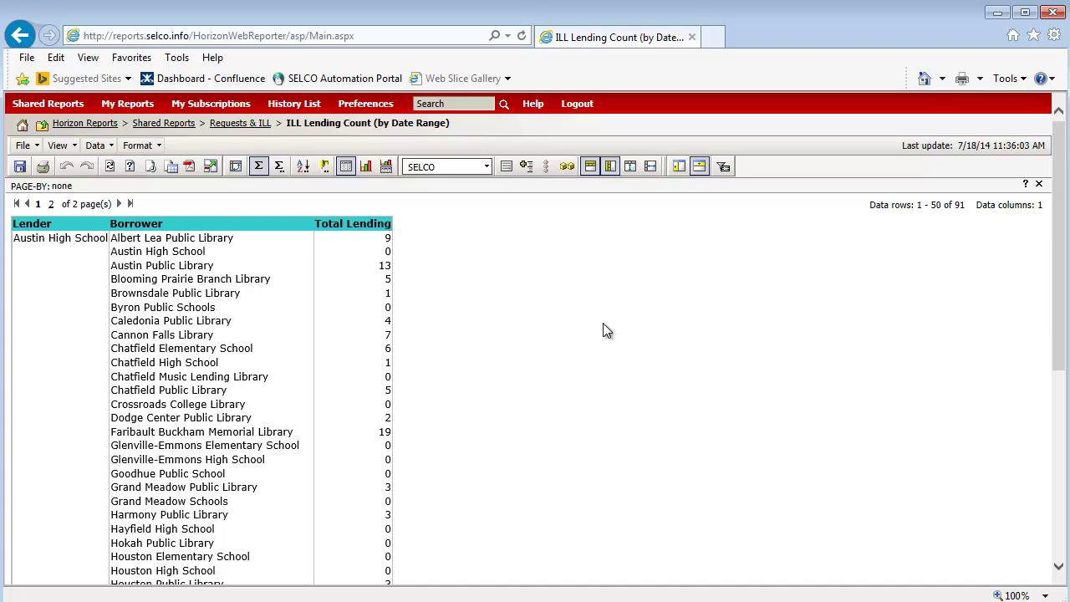
# Look through both pages of the ILL Lending Count results and check the overall total at the end
pyautogui.scroll(-5, 501, 306)
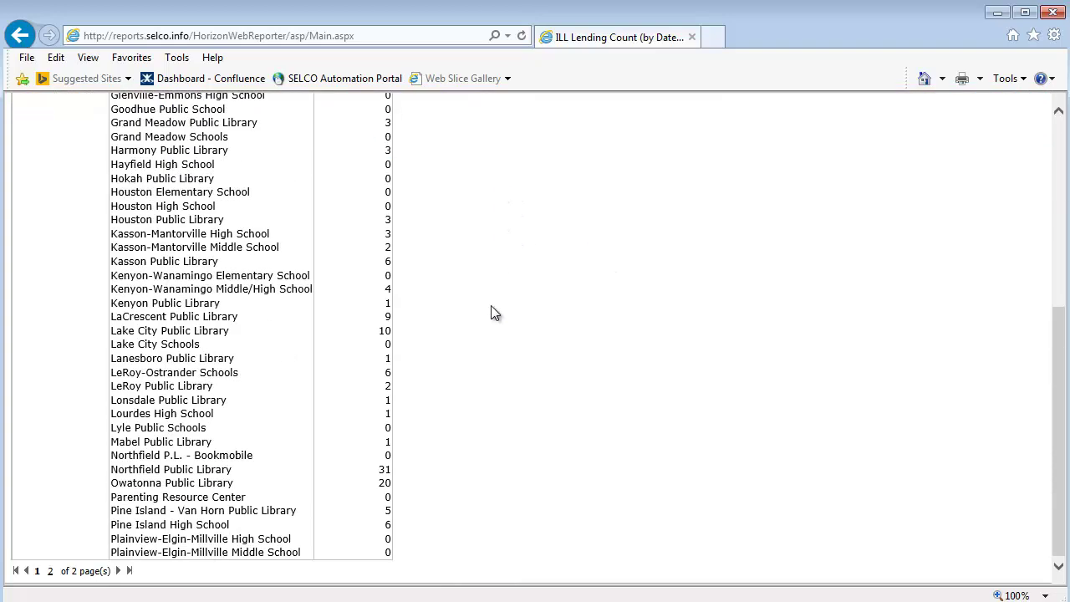
pyautogui.click(50, 570)
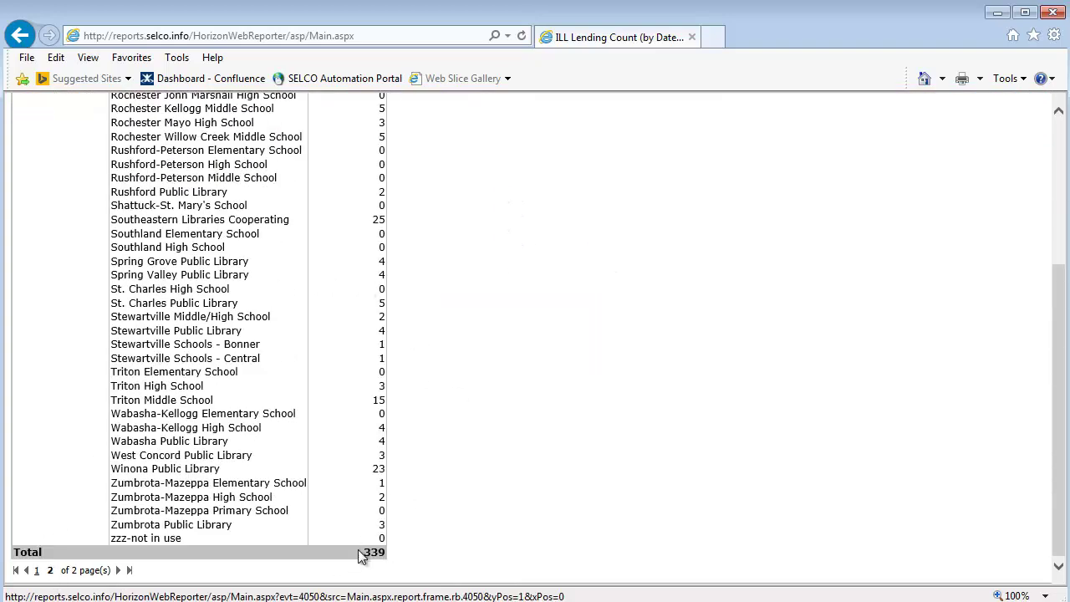
pyautogui.scroll(1, 490, 520)
pyautogui.scroll(3, 491, 524)
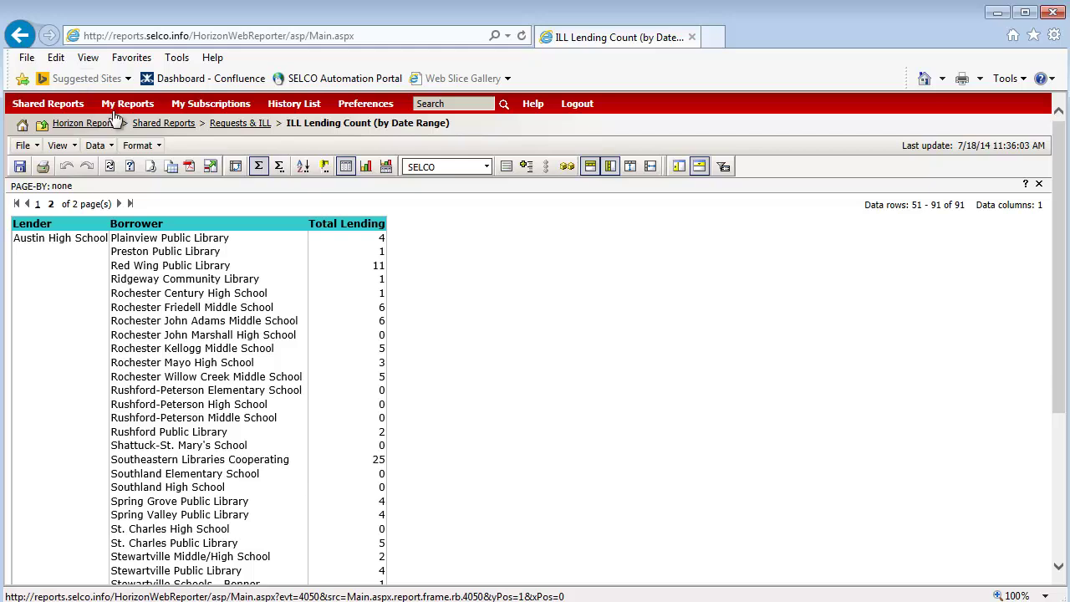
# Export the whole ILL Lending Count report as Excel with plain text and open the exported file
pyautogui.moveTo(23, 146)
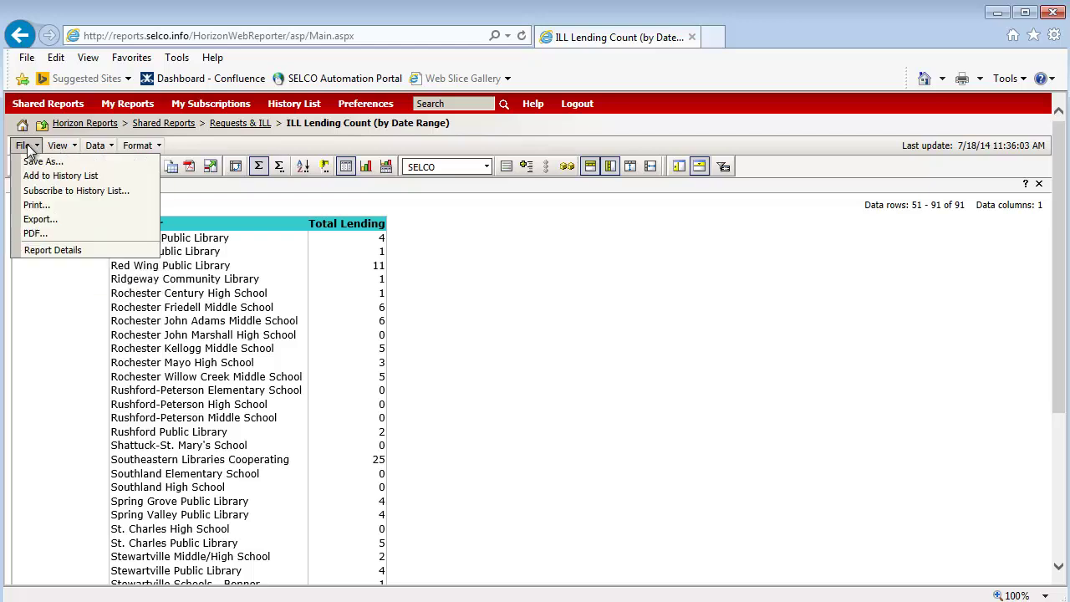
pyautogui.click(52, 219)
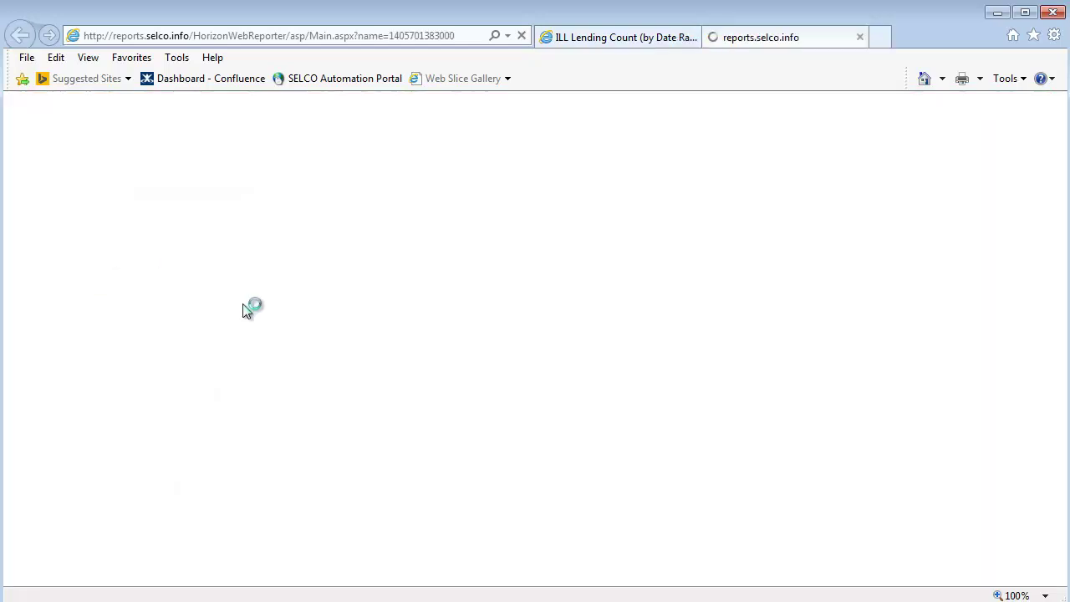
pyautogui.click(114, 163)
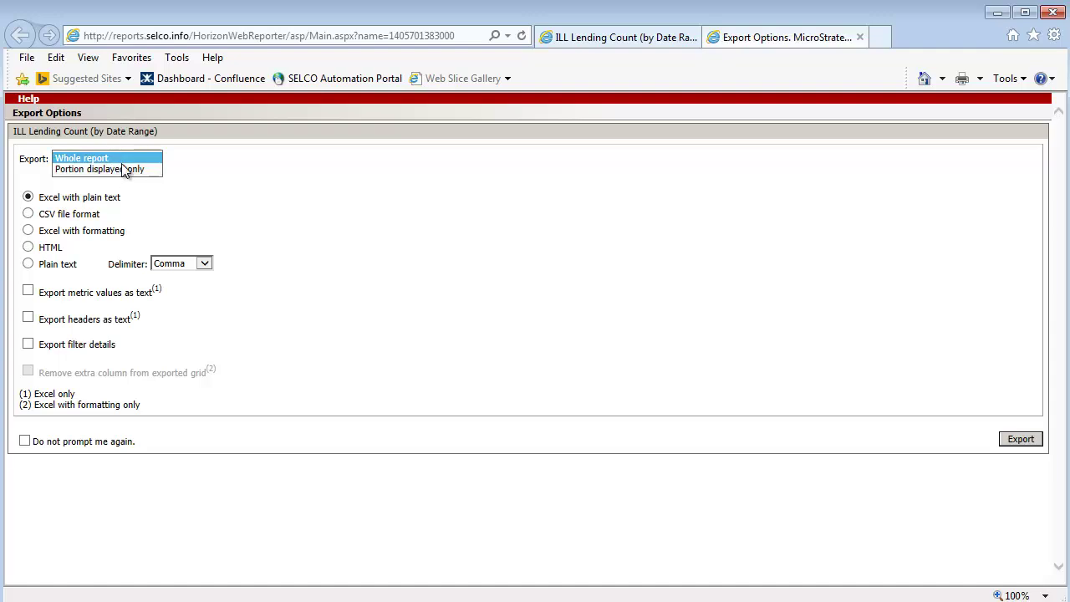
pyautogui.click(132, 187)
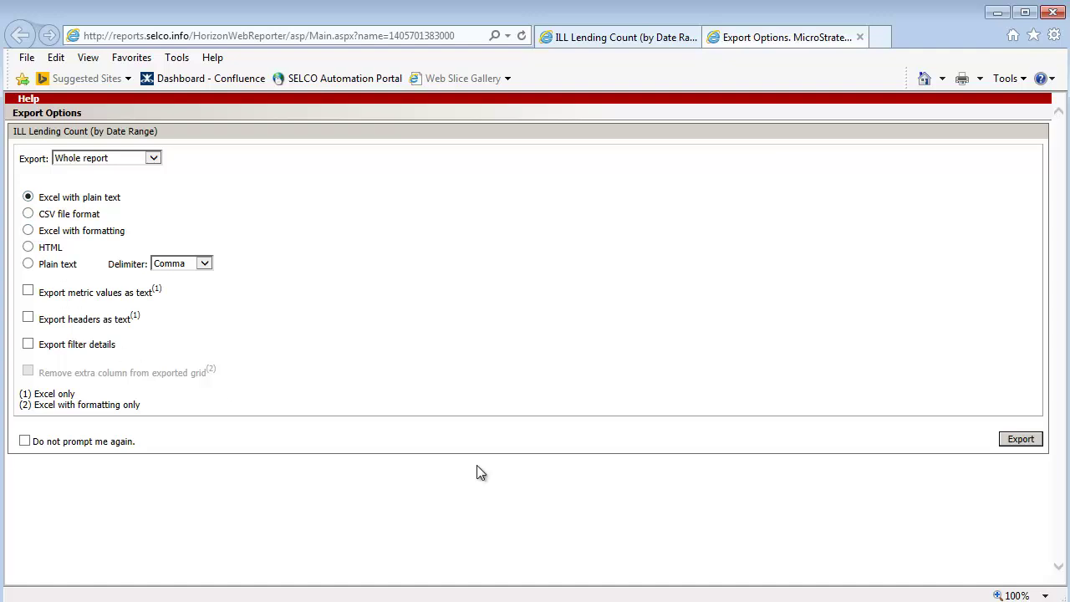
pyautogui.click(1028, 448)
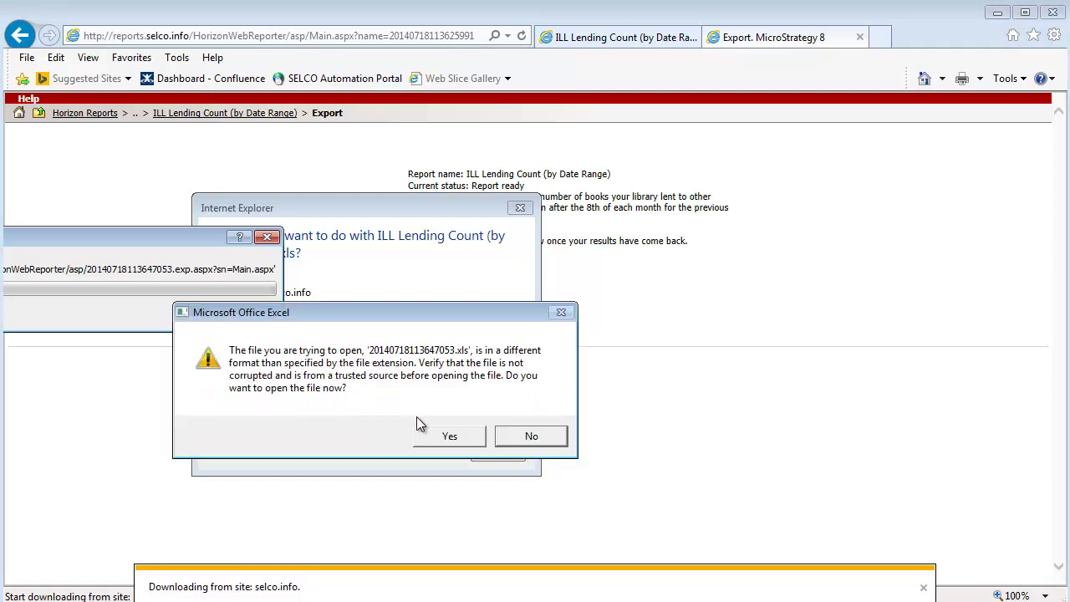
pyautogui.click(444, 435)
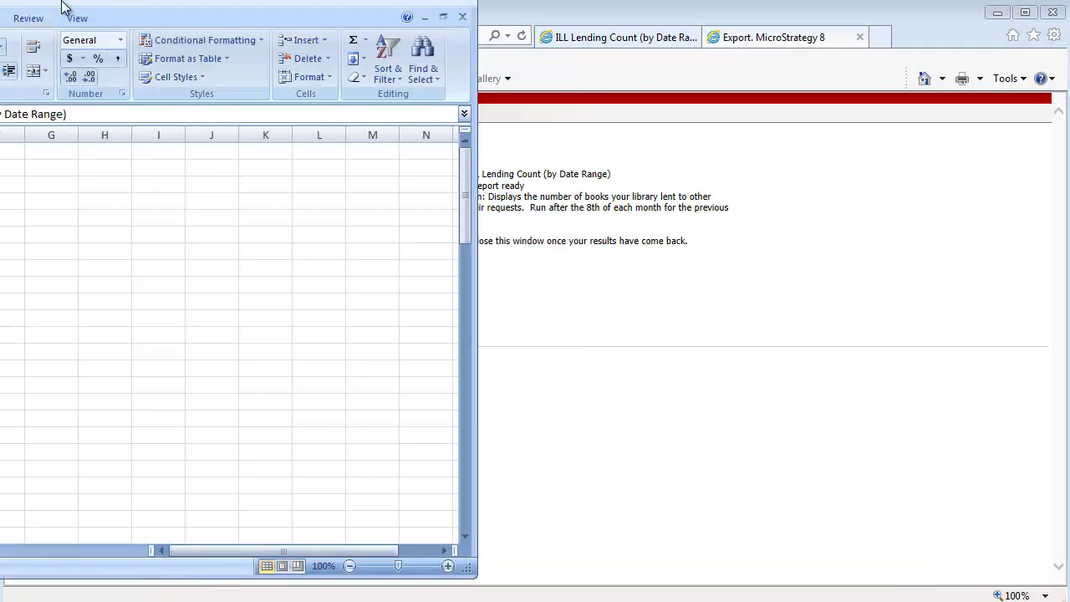
# Switch to Excel, move its window fully into view and look through the exported lending rows
pyautogui.moveTo(63, 5); pyautogui.dragTo(589, 17)
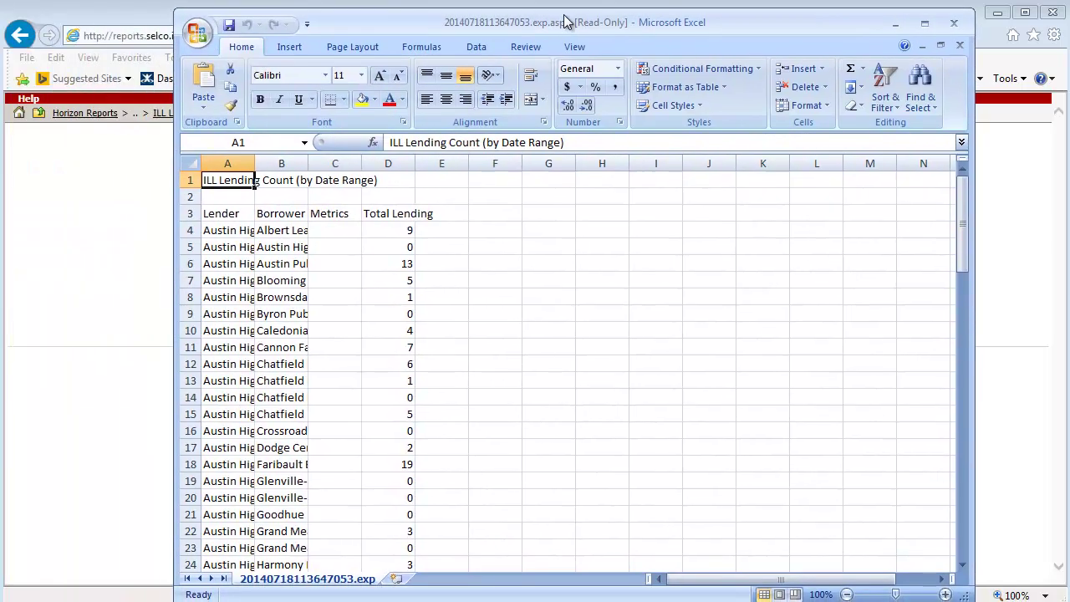
pyautogui.scroll(-1, 507, 306)
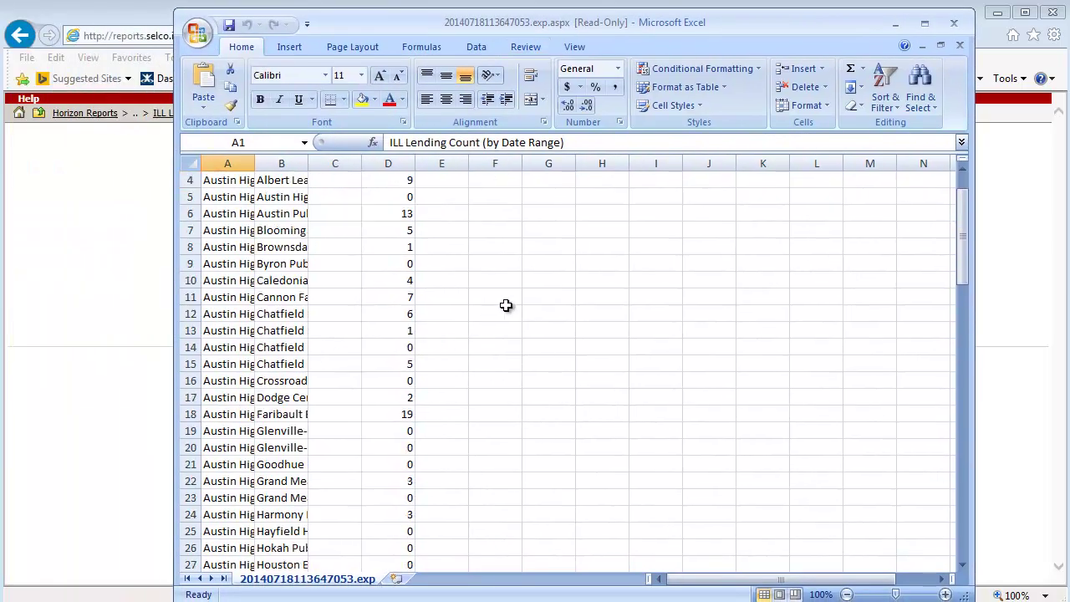
pyautogui.scroll(-2, 510, 306)
pyautogui.scroll(-5, 510, 305)
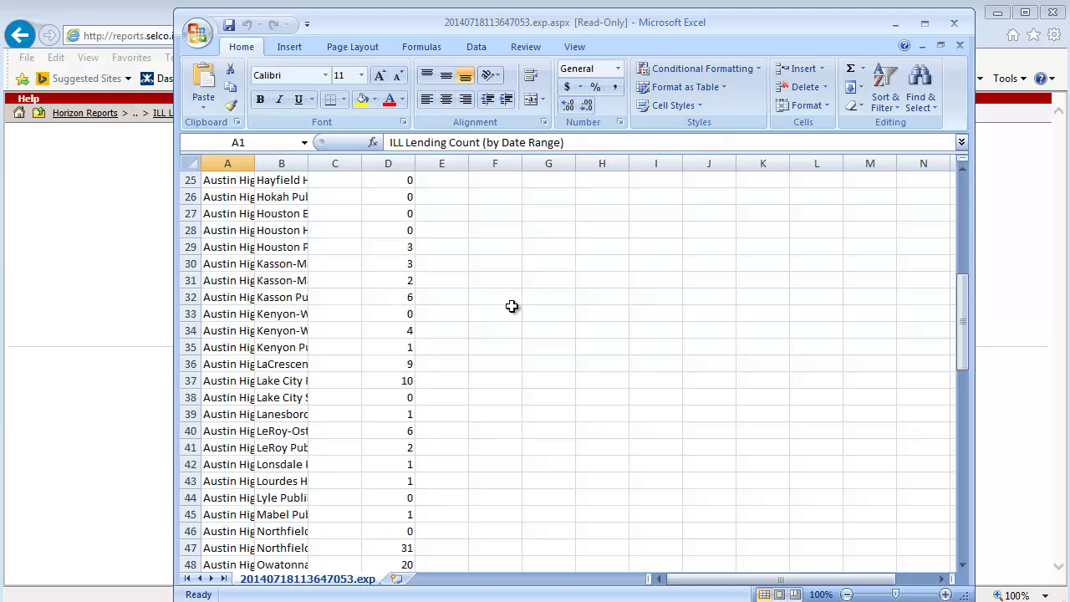
# Widen column A to fit the full lender names and delete the empty Metrics column C
pyautogui.moveTo(252, 164); pyautogui.dragTo(337, 163)
pyautogui.click(484, 142)
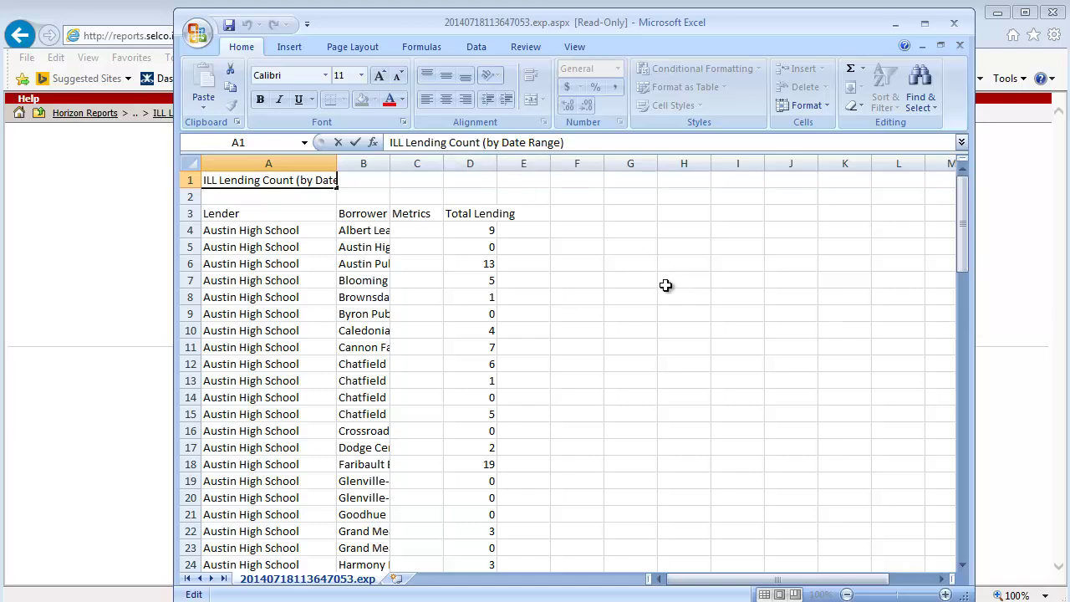
pyautogui.moveTo(963, 210); pyautogui.dragTo(989, 205)
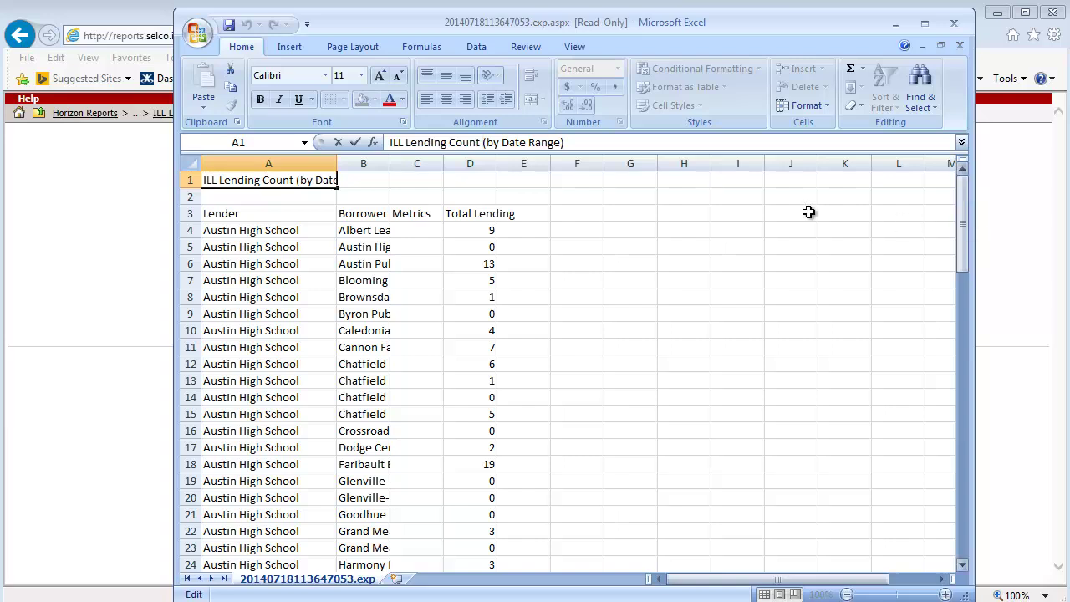
pyautogui.rightClick(431, 165)
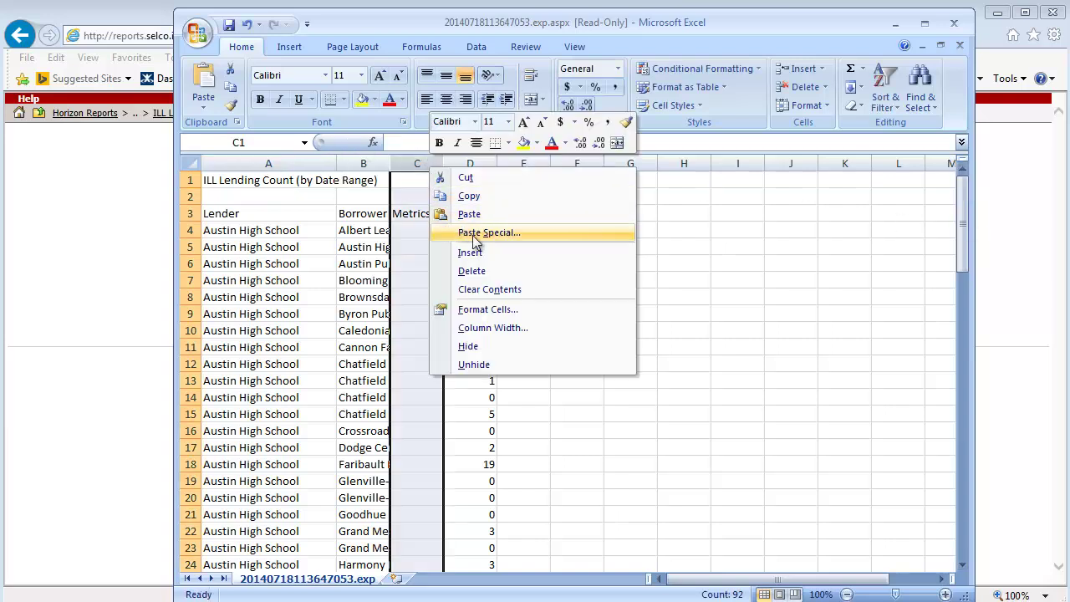
pyautogui.click(496, 270)
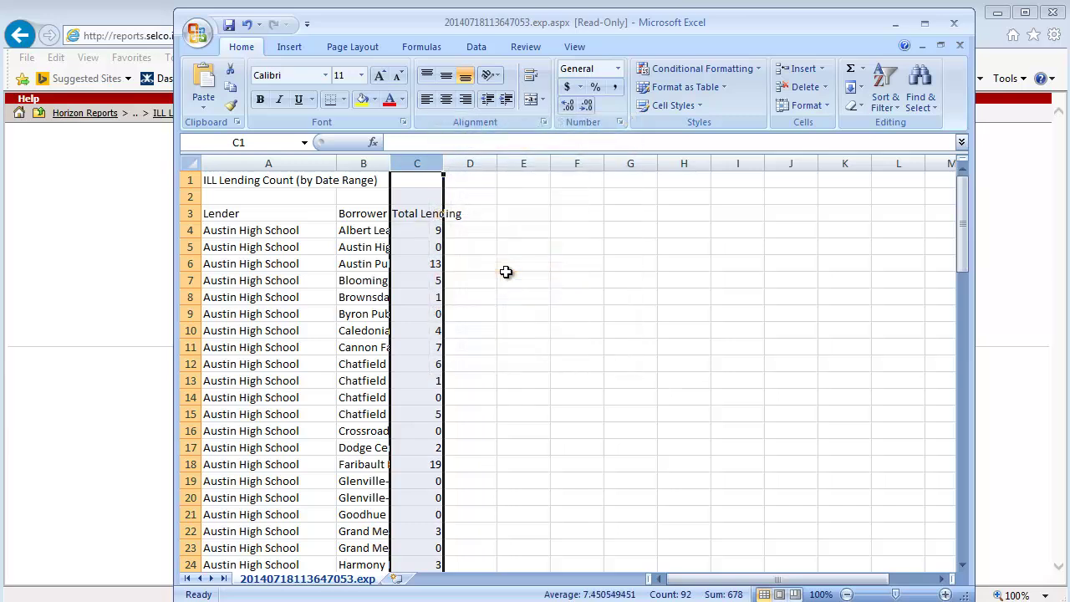